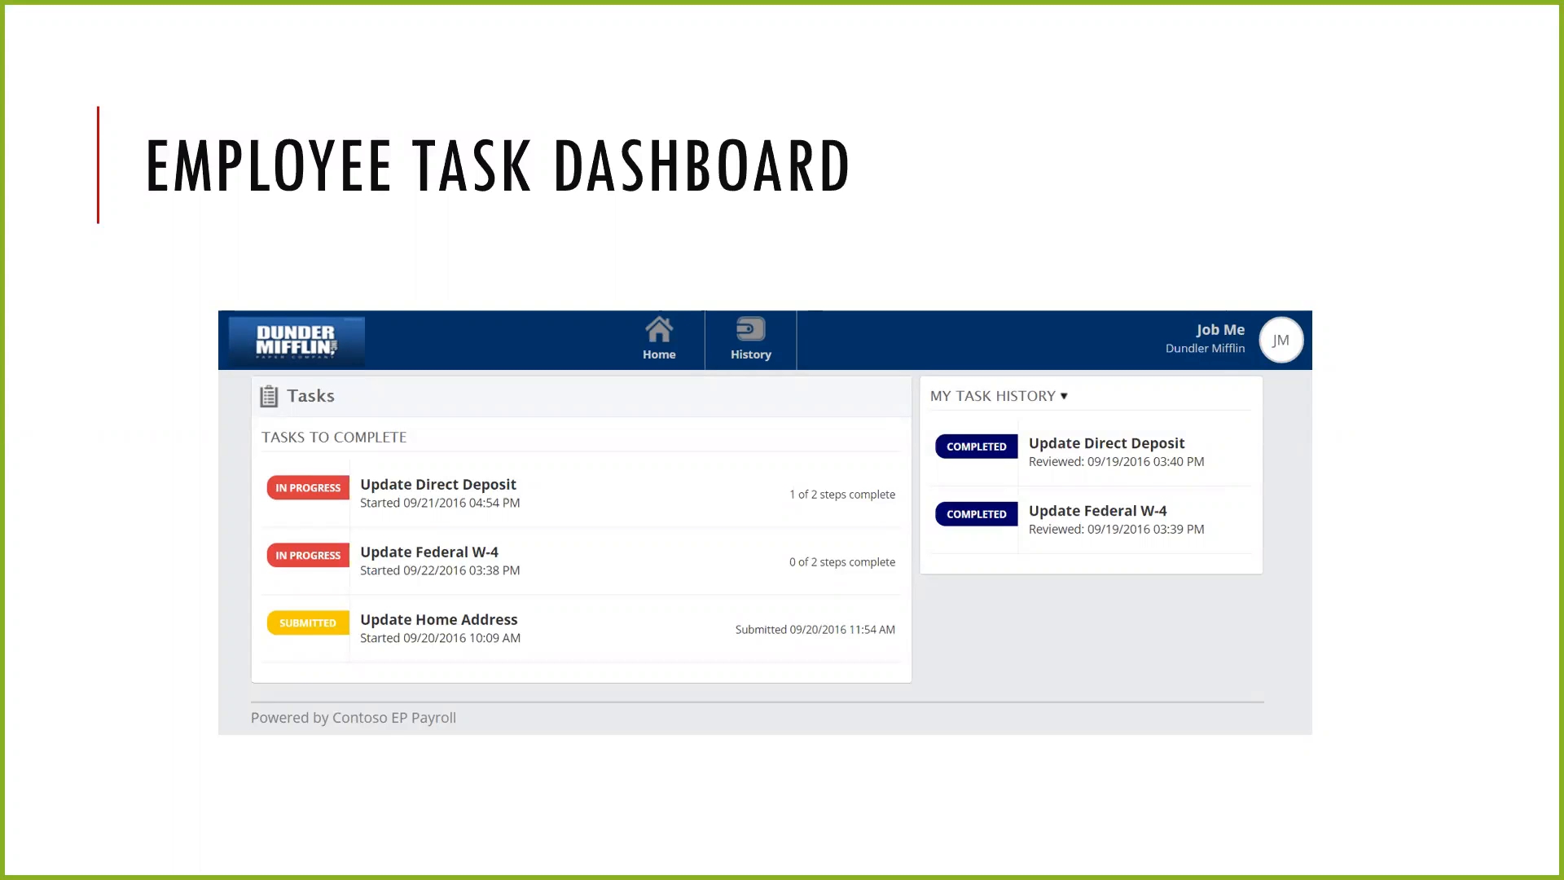
key("Right")
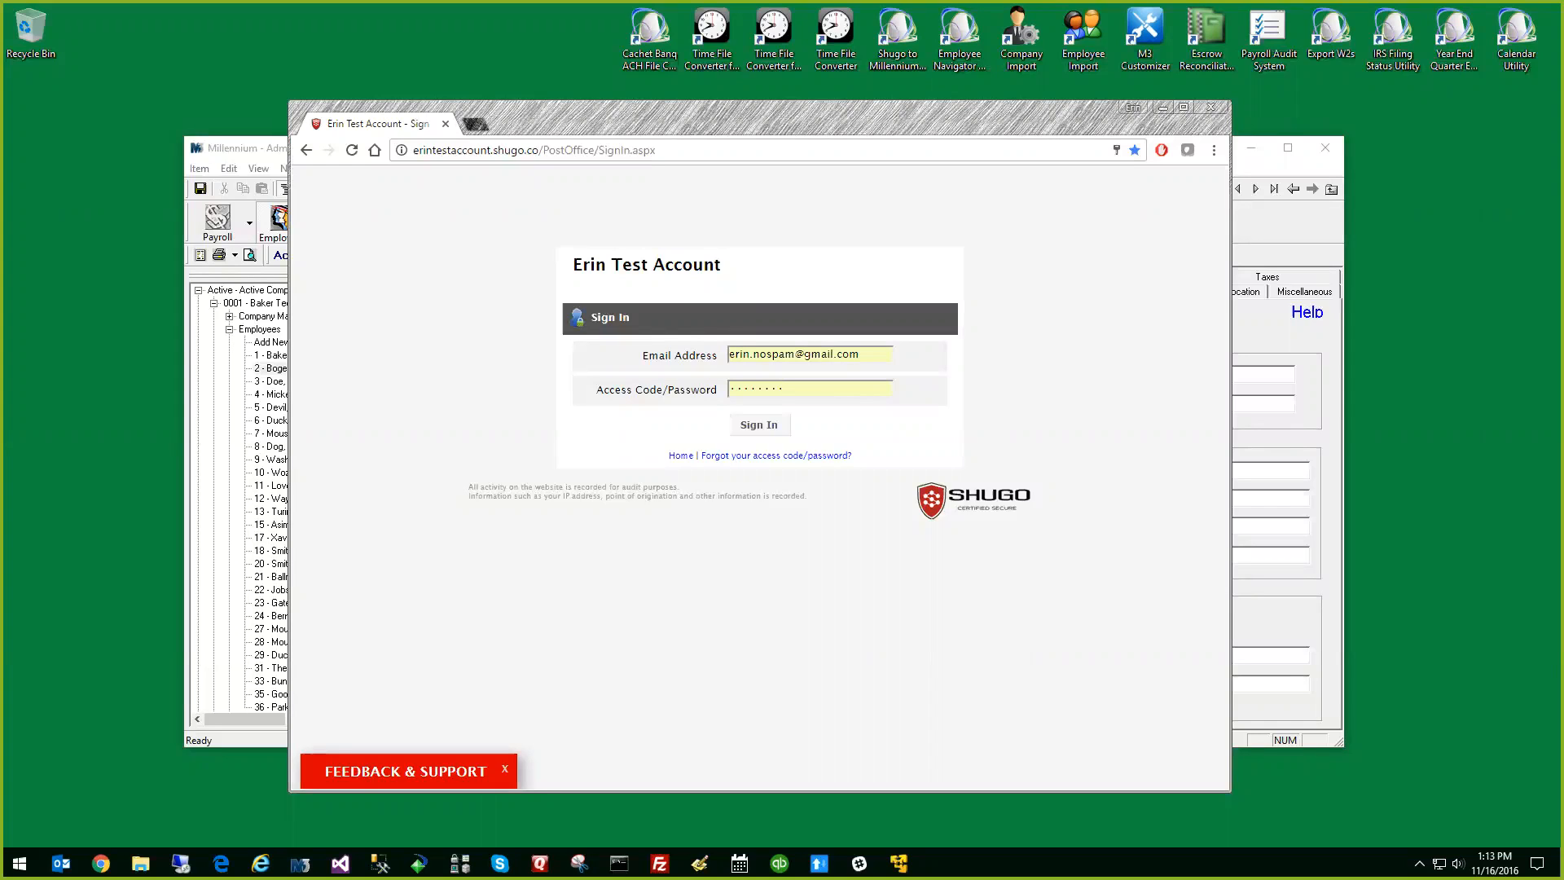
Sign in to the employee HUB and start the payroll task for updating the employee's address
left_click(748, 427)
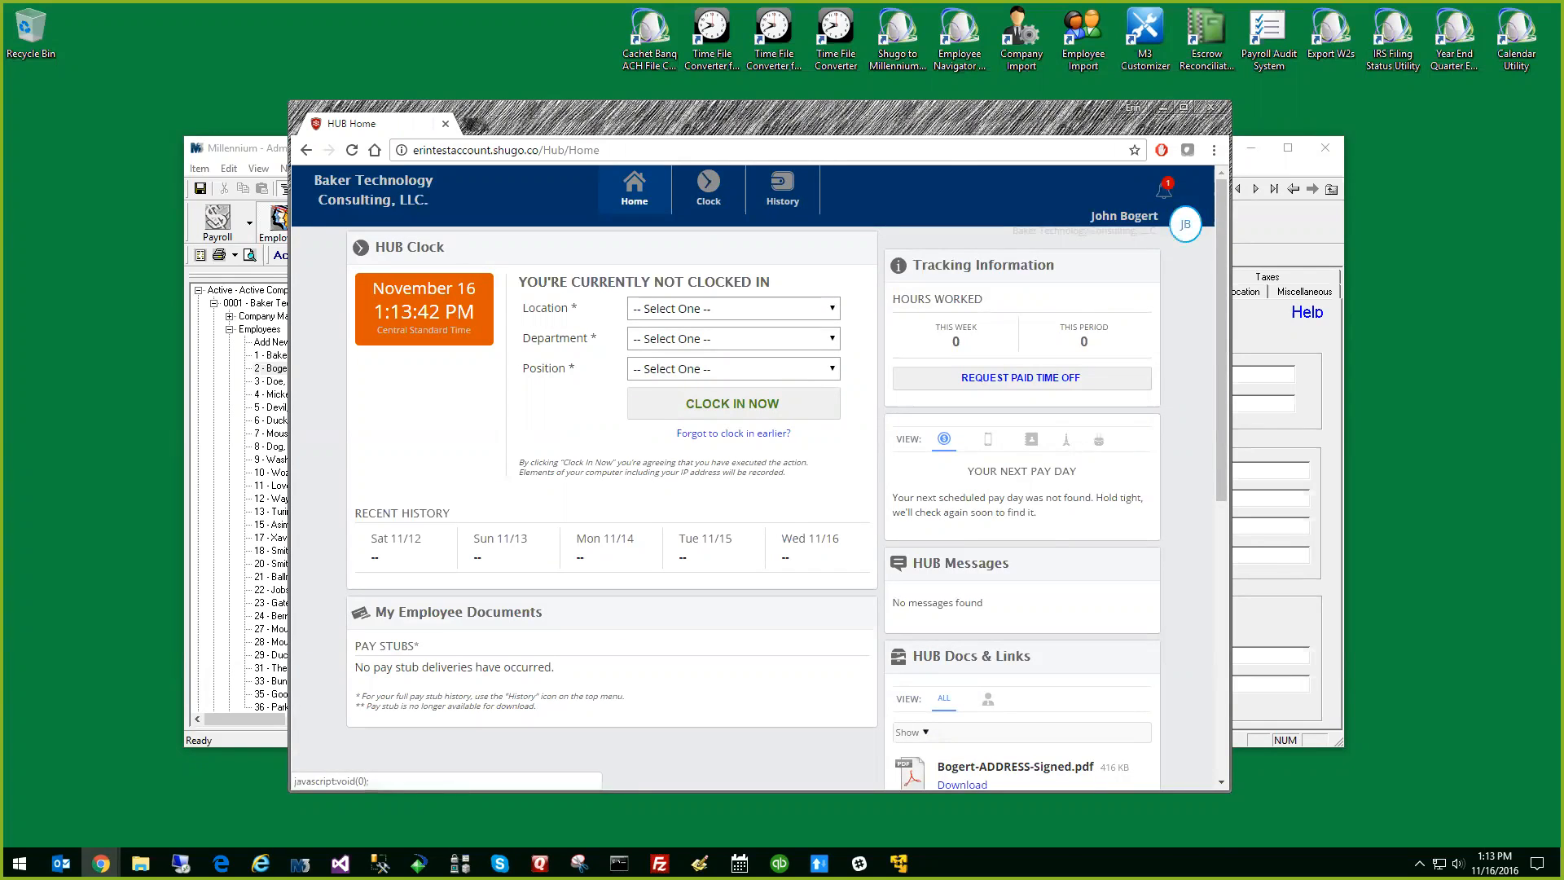
left_click(1186, 224)
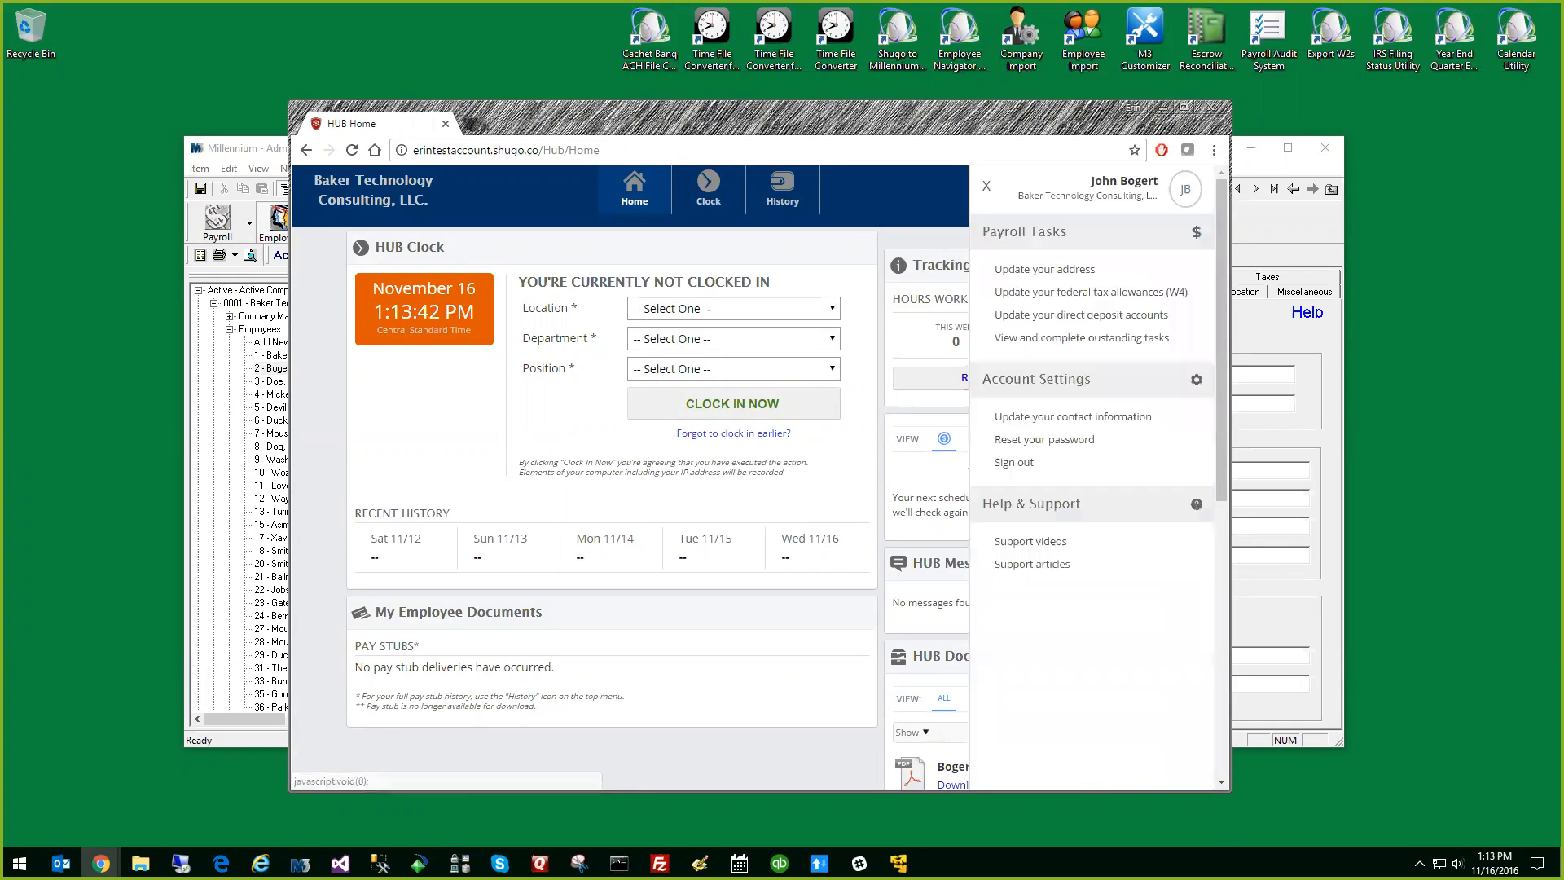
left_click(1063, 271)
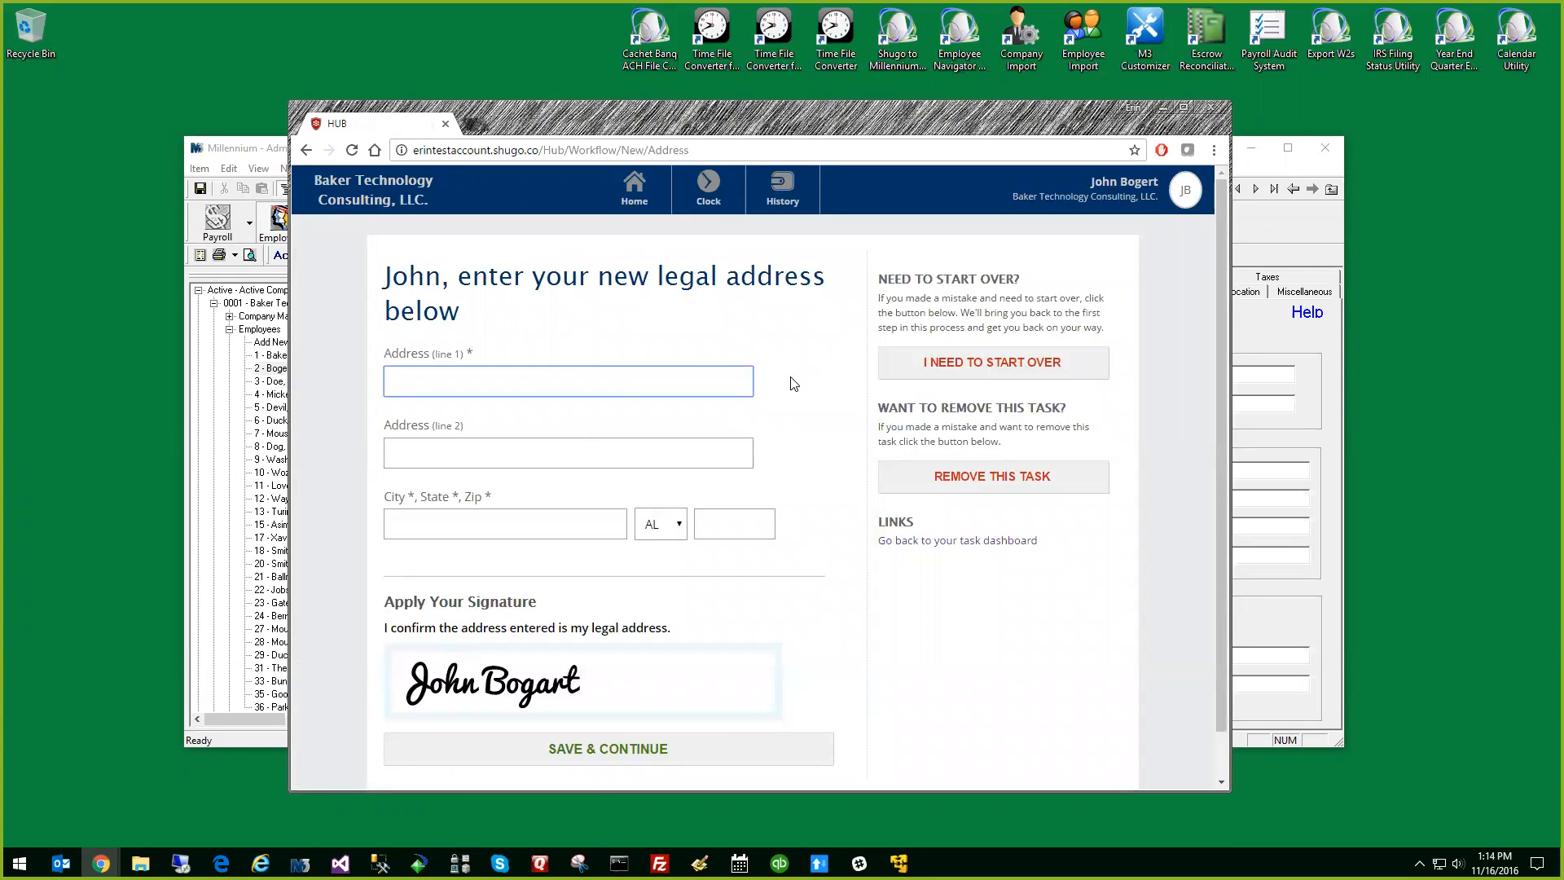
Fill in the employee's new street address and city, leaving the second address line empty
type("12345 Main Street")
key("Tab")
key("Tab")
type("That City")
key("Tab")
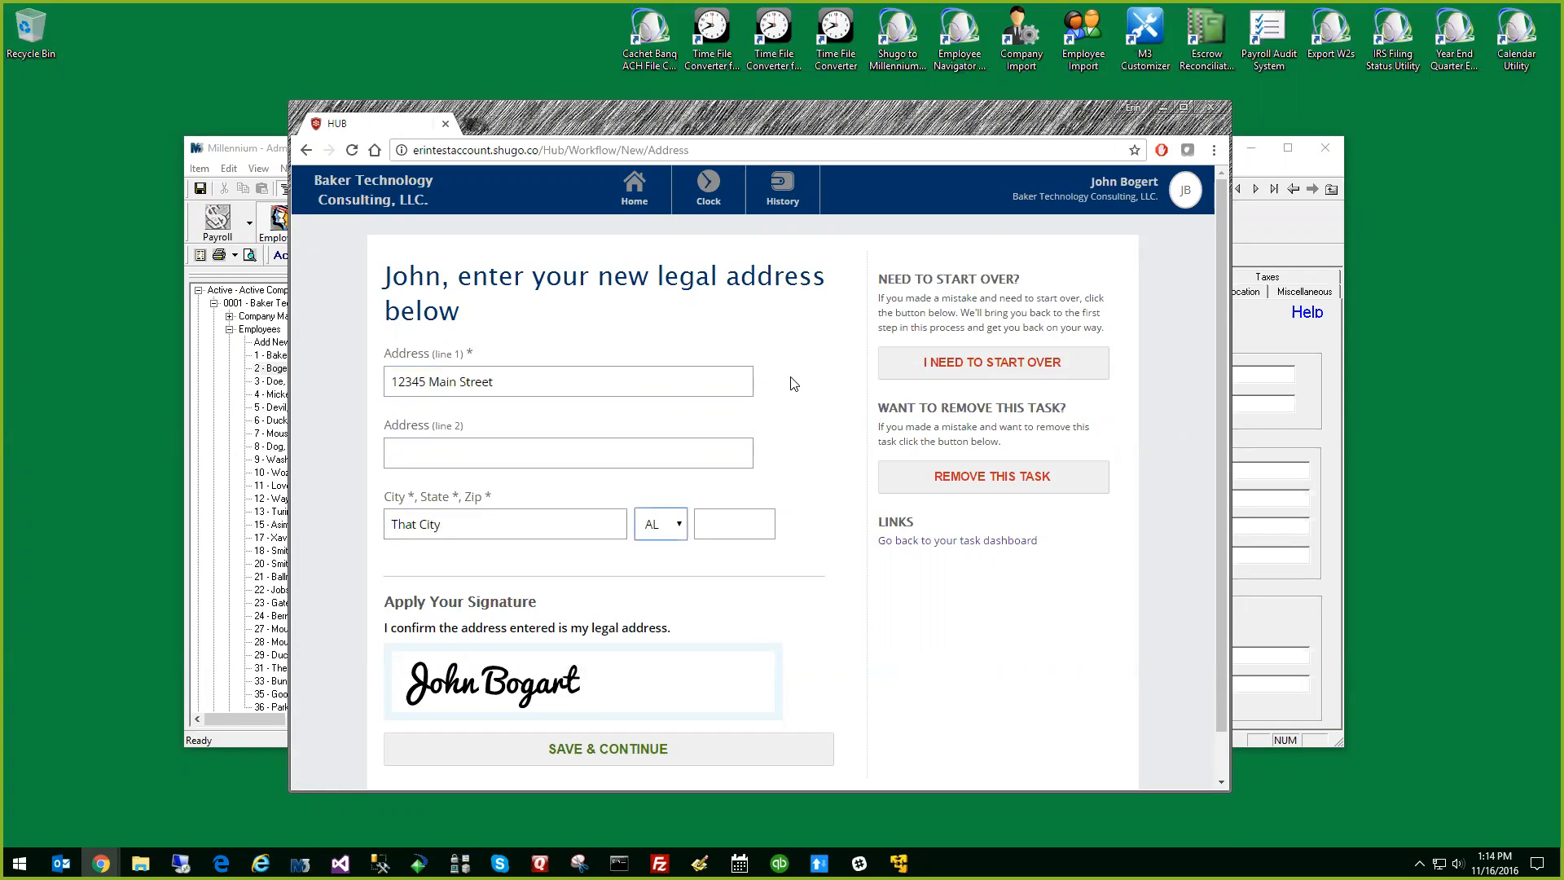
Choose the state, enter the ZIP code, and save the signed legal address to continue to the review
left_click(681, 524)
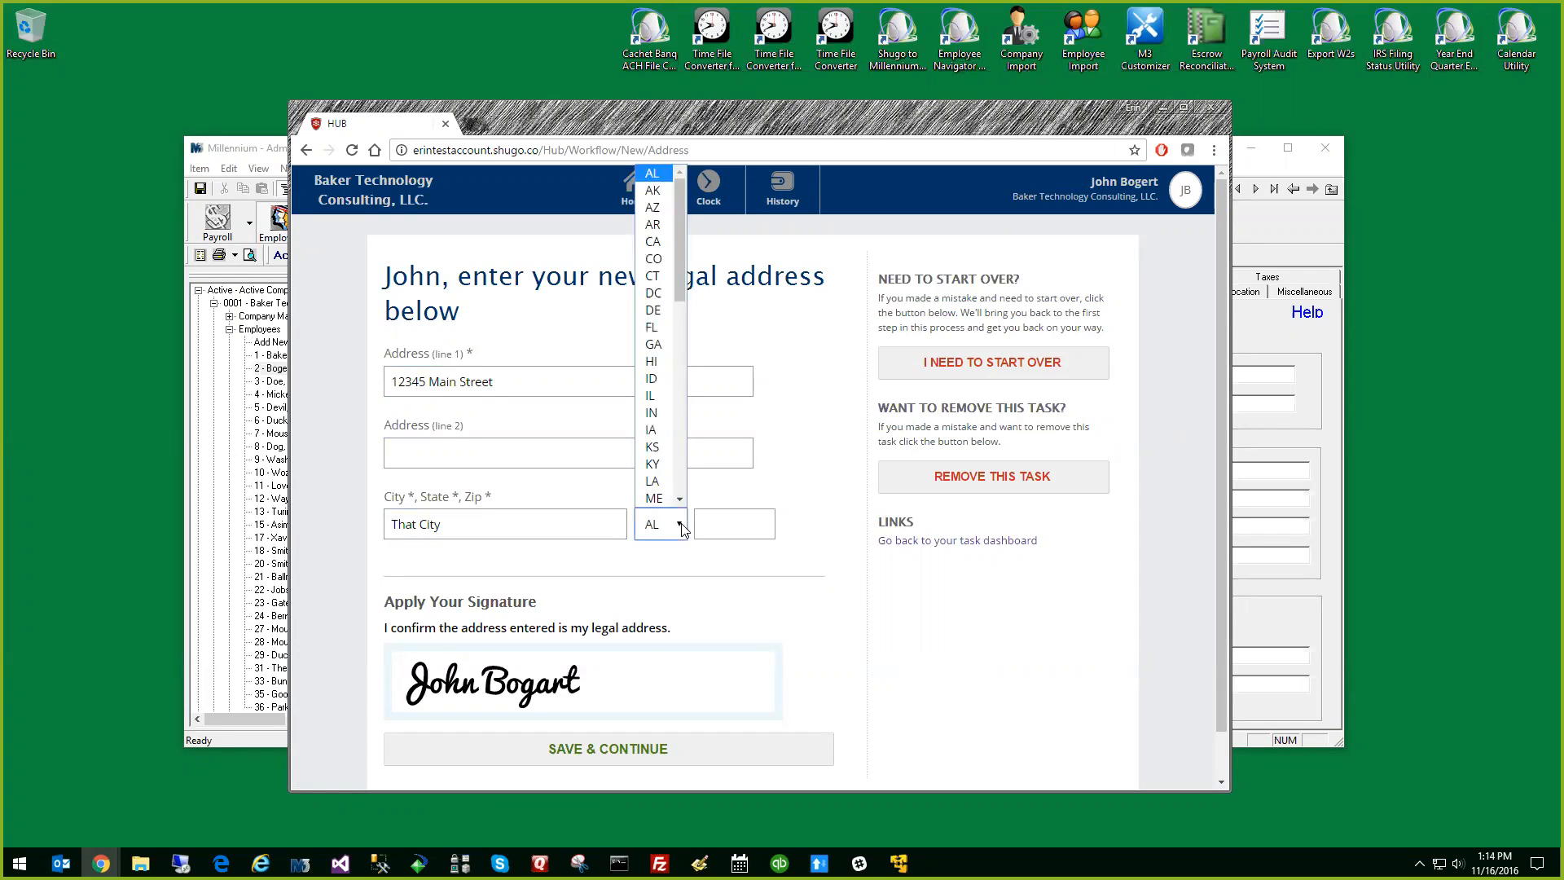
left_click(661, 364)
left_click(712, 531)
type("22222")
scroll(705, 602, "down", 1)
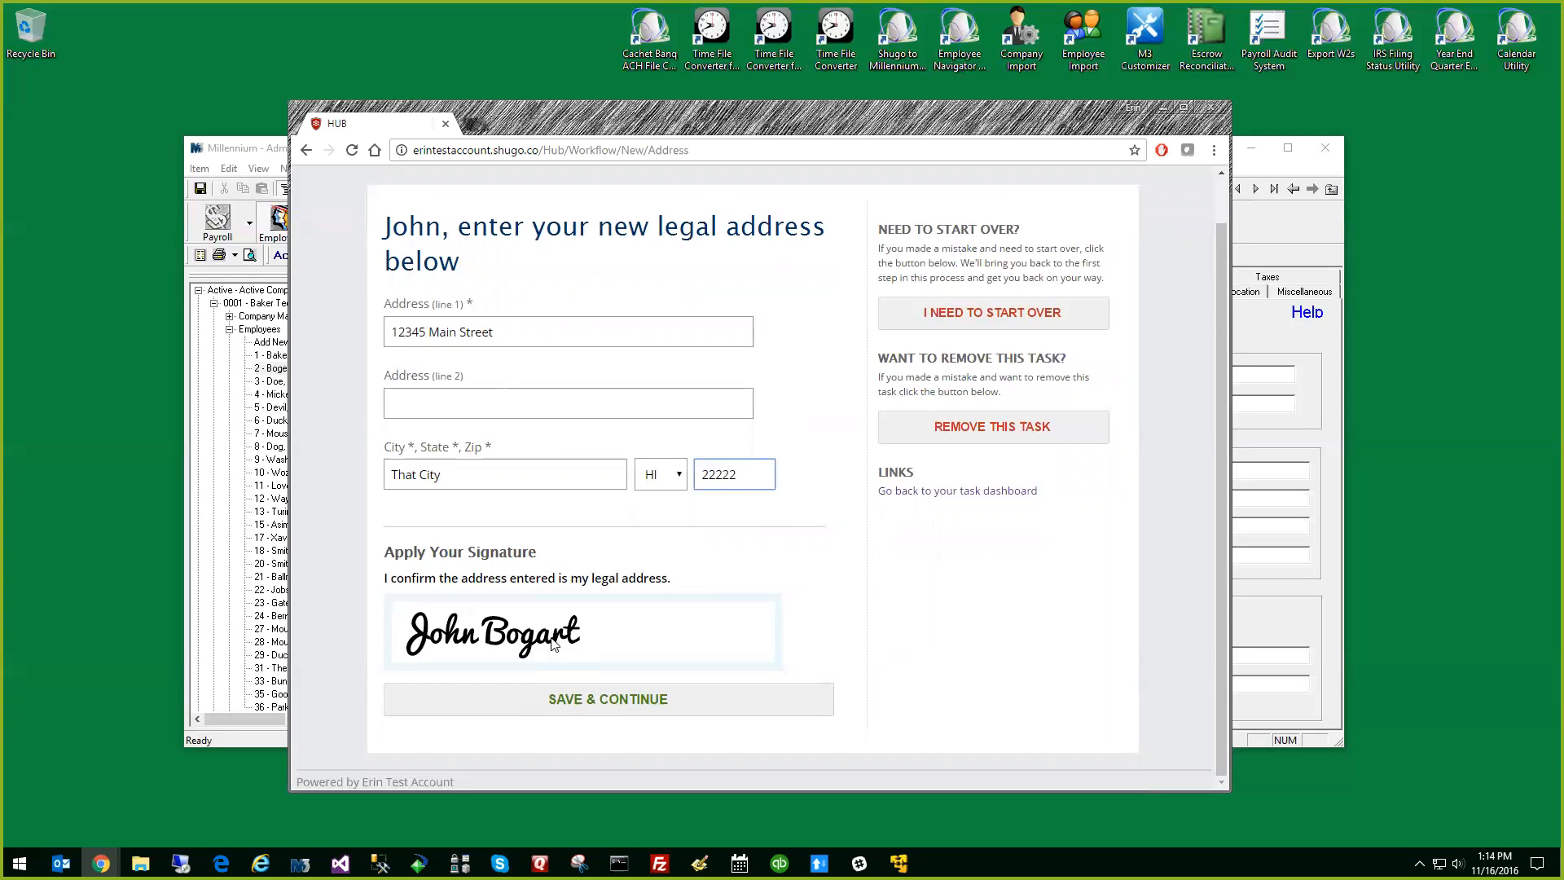
left_click(614, 701)
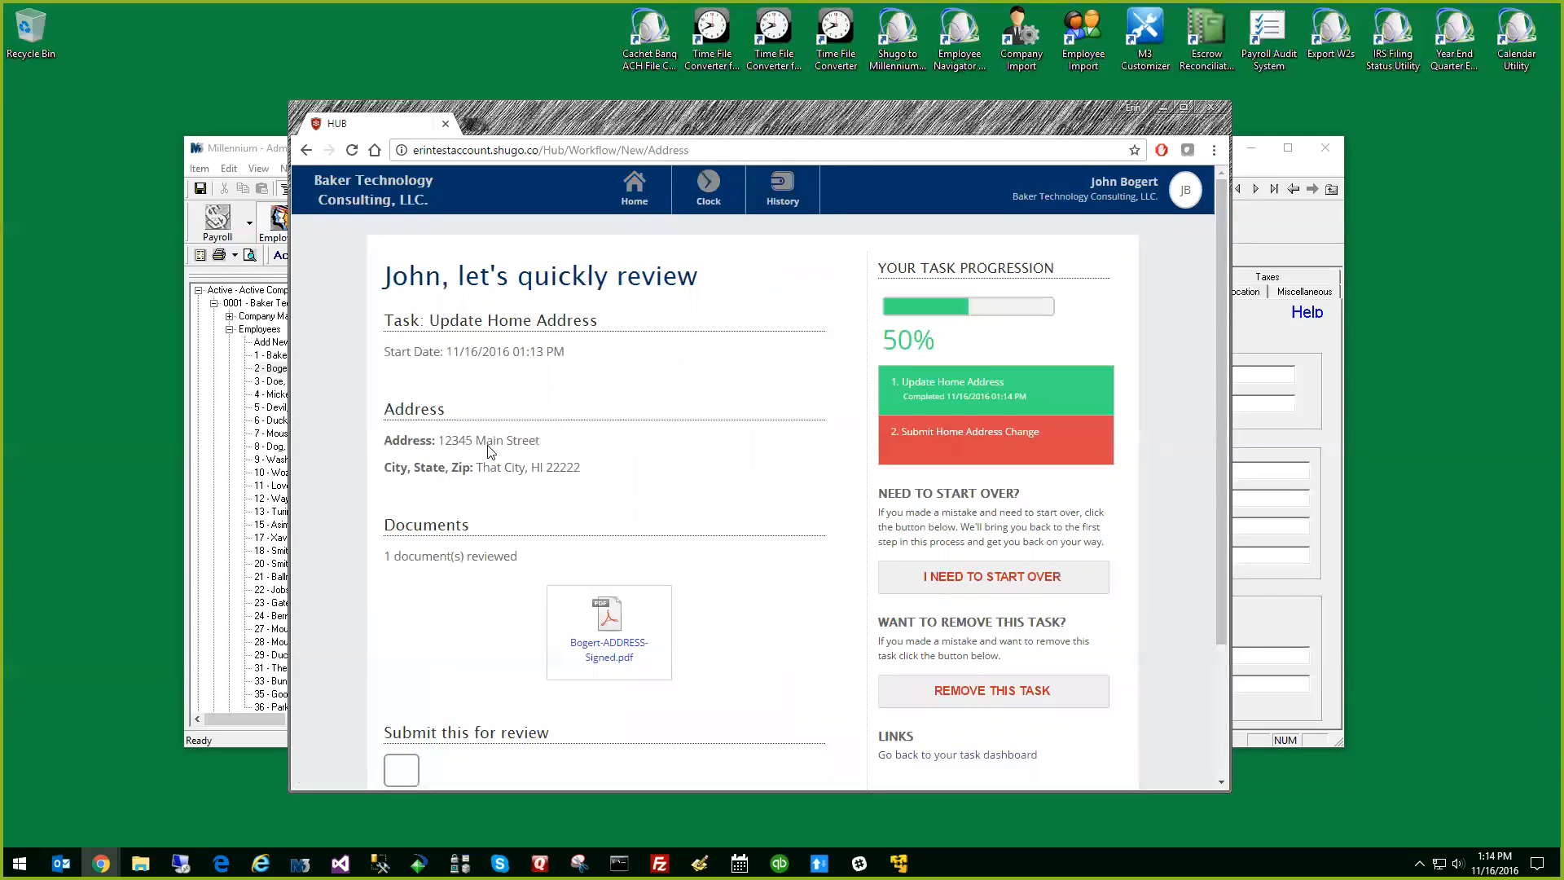
Download and open the signed change-of-address PDF, look through the document, and close it
scroll(622, 478, "down", 1)
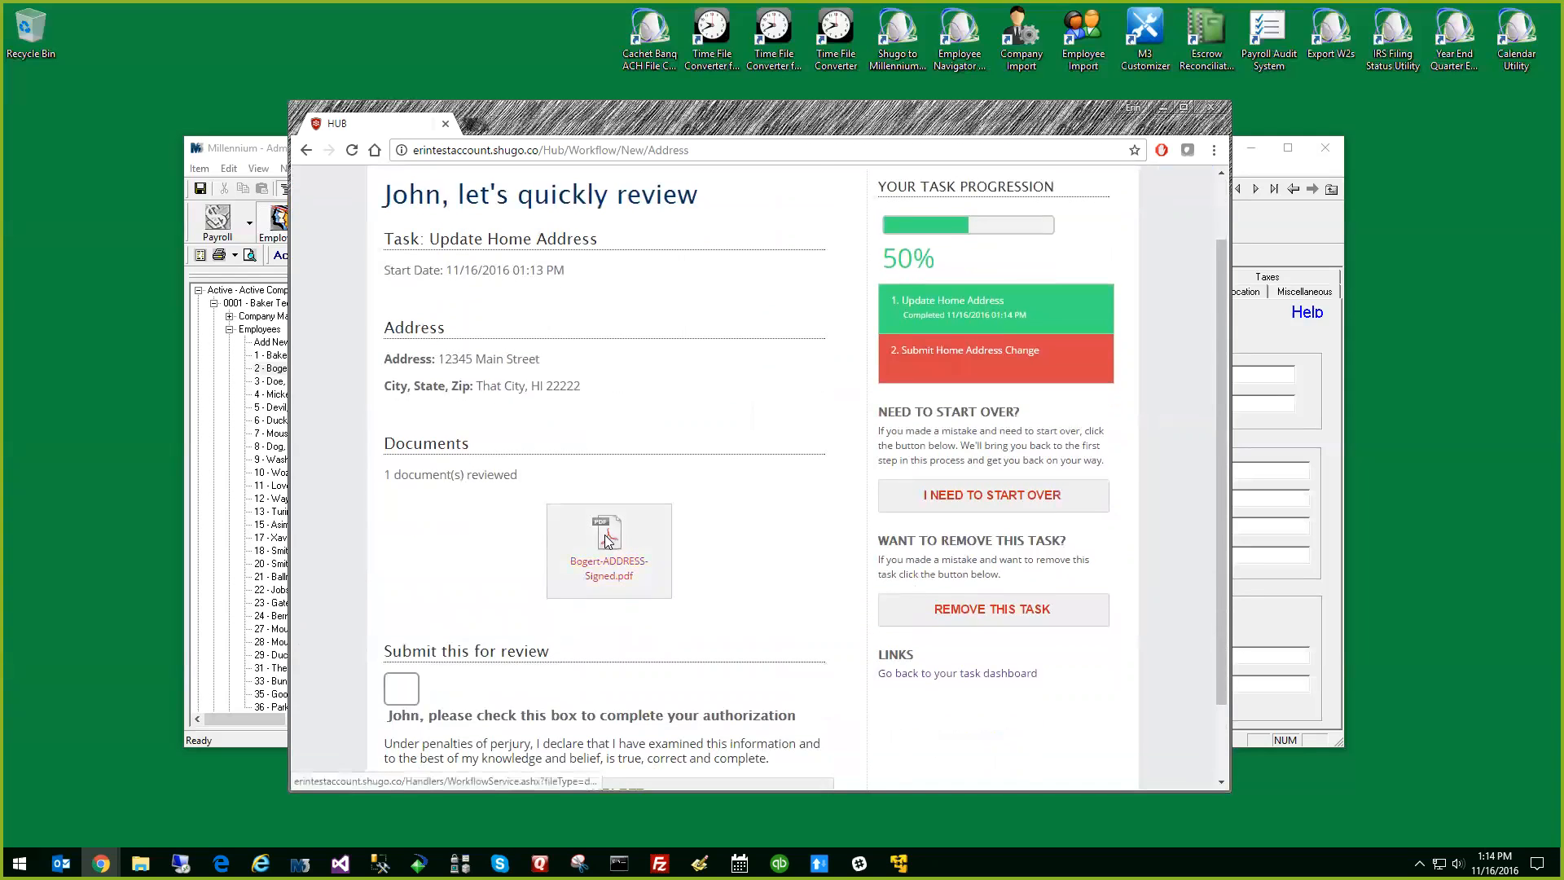
left_click(607, 541)
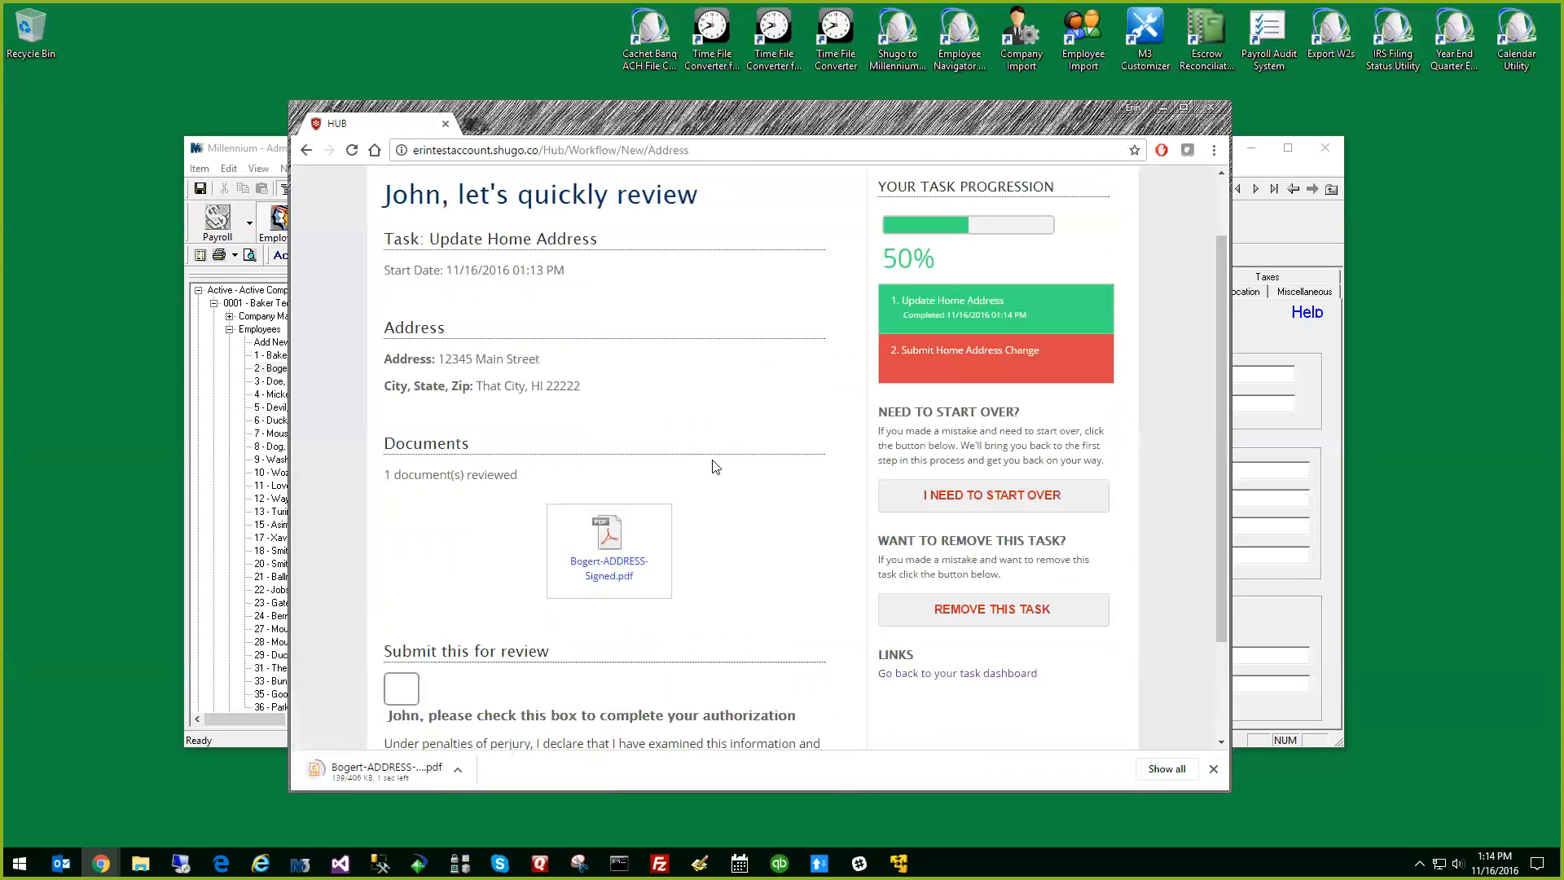
left_click(398, 764)
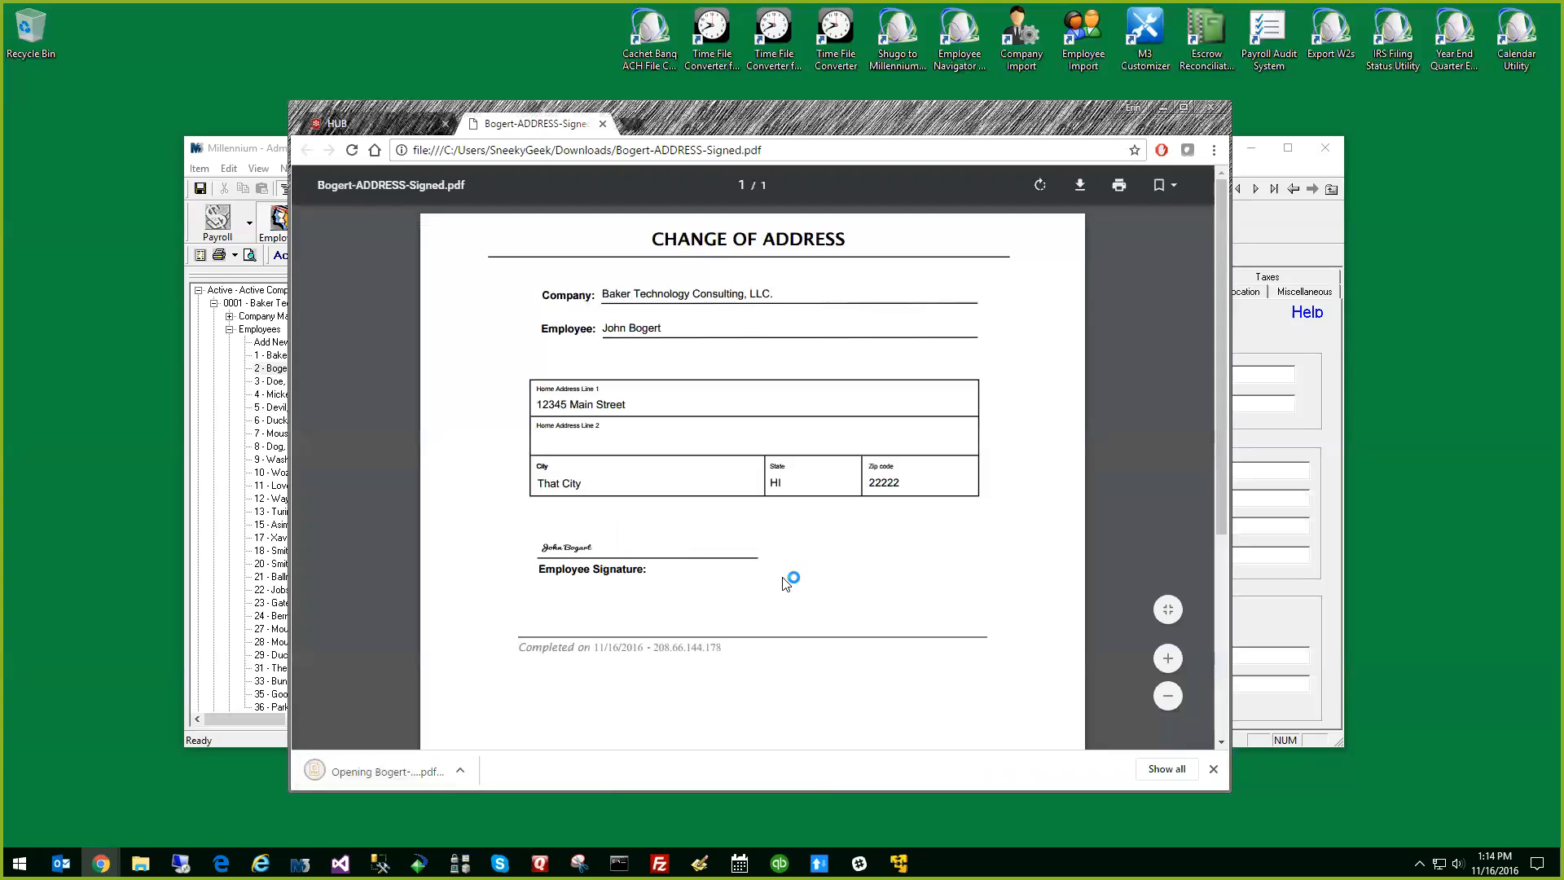
scroll(807, 576, "down", 2)
scroll(733, 407, "up", 2)
left_click(601, 123)
Authorize and complete the Update Home Address task for manager review, and dismiss the submitted-task notification email
left_click(410, 691)
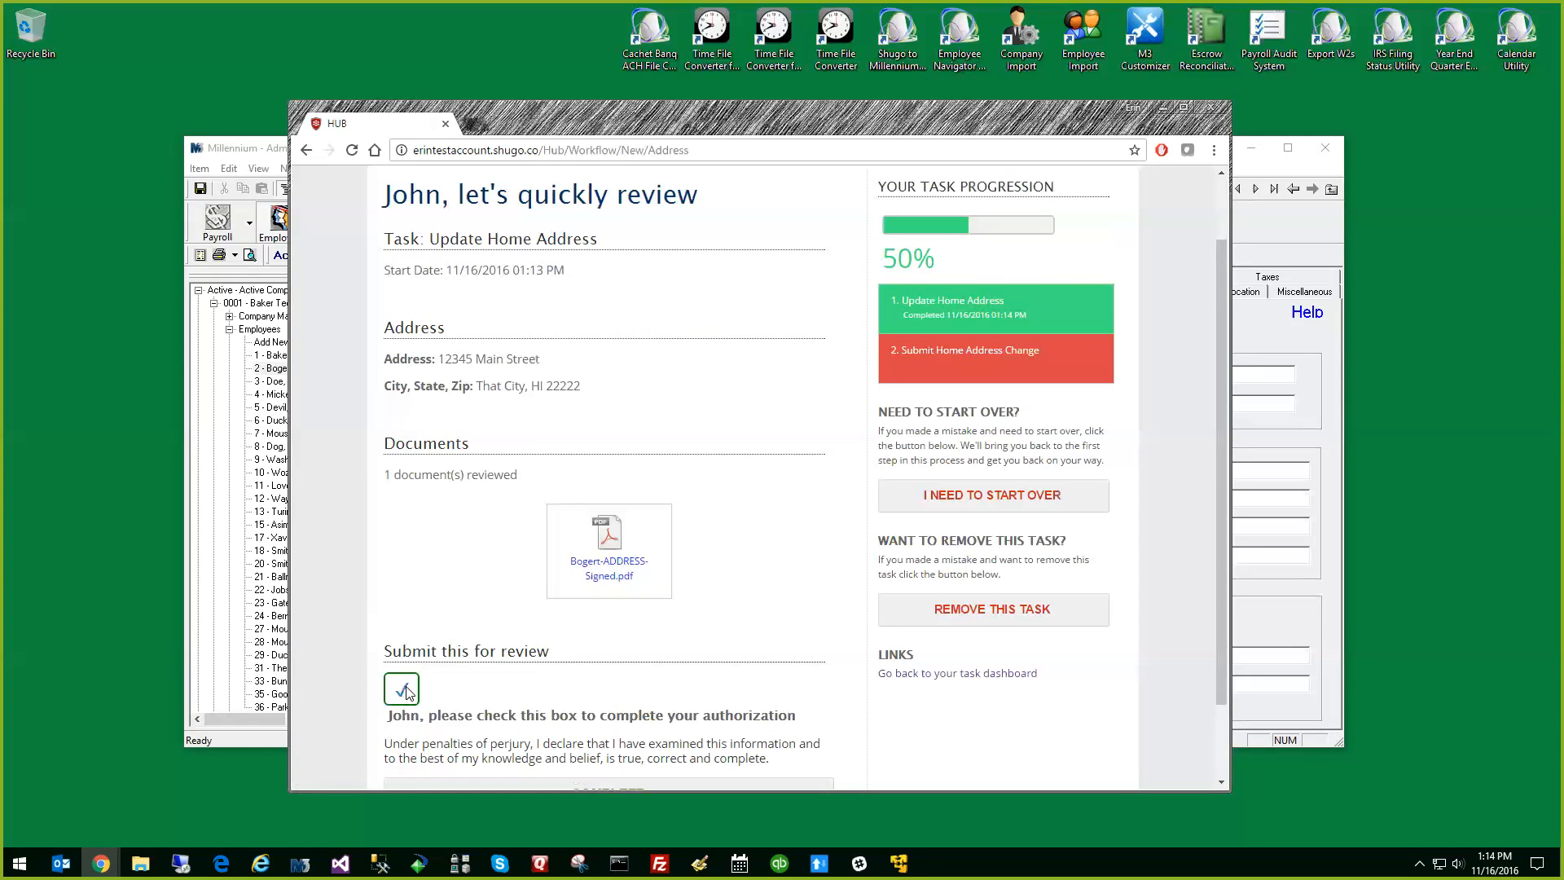
scroll(623, 595, "down", 2)
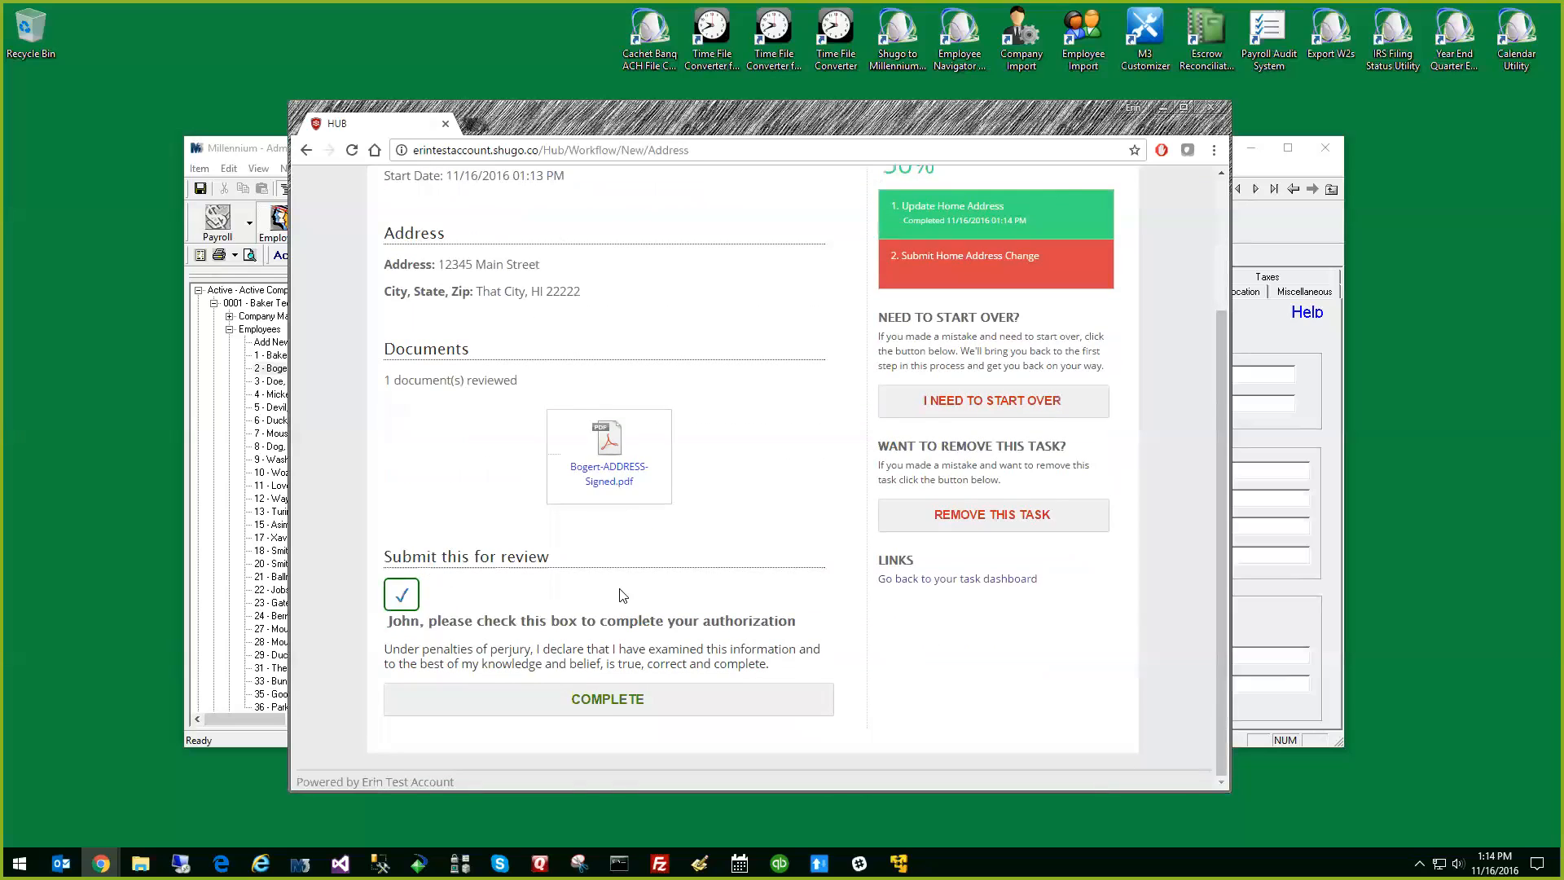
left_click(609, 703)
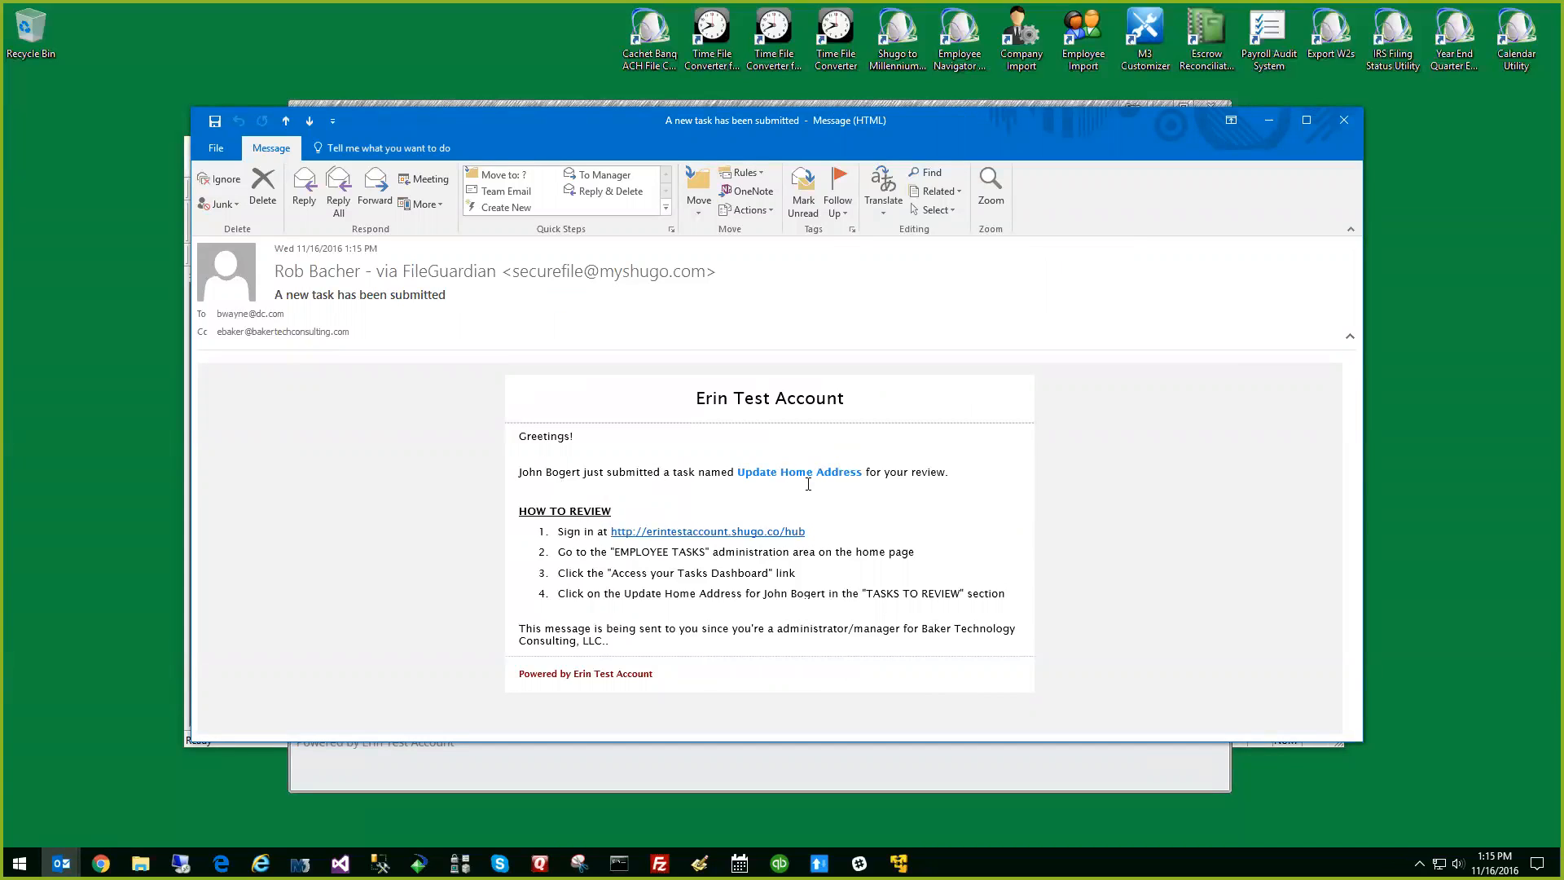
left_click(1343, 122)
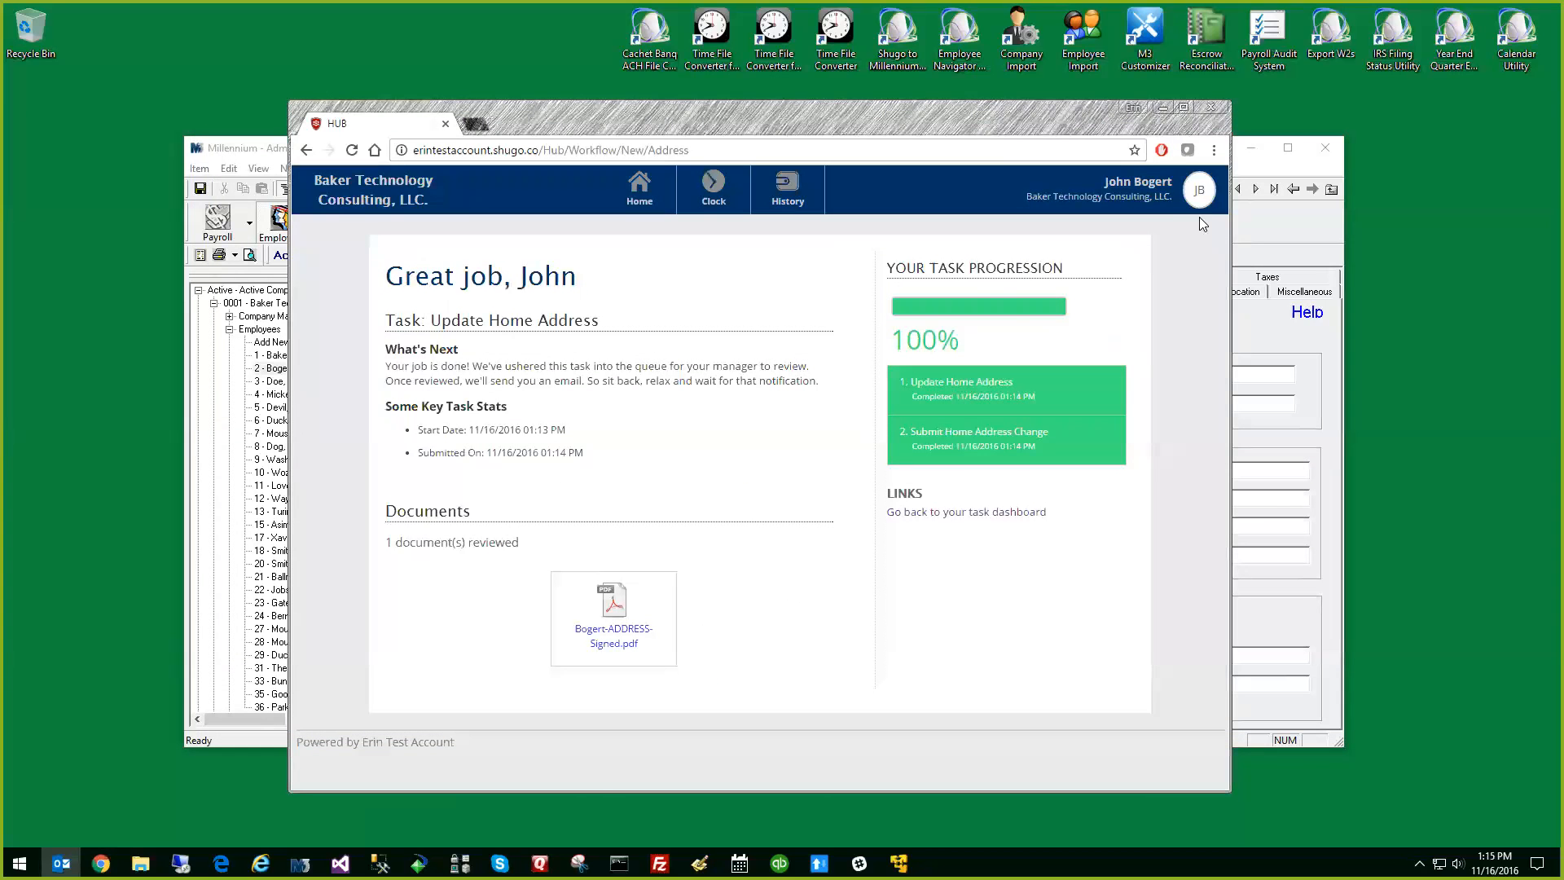
Sign out of the employee account and sign in with the manager's saved email login
left_click(1199, 194)
left_click(1027, 464)
left_click(768, 355)
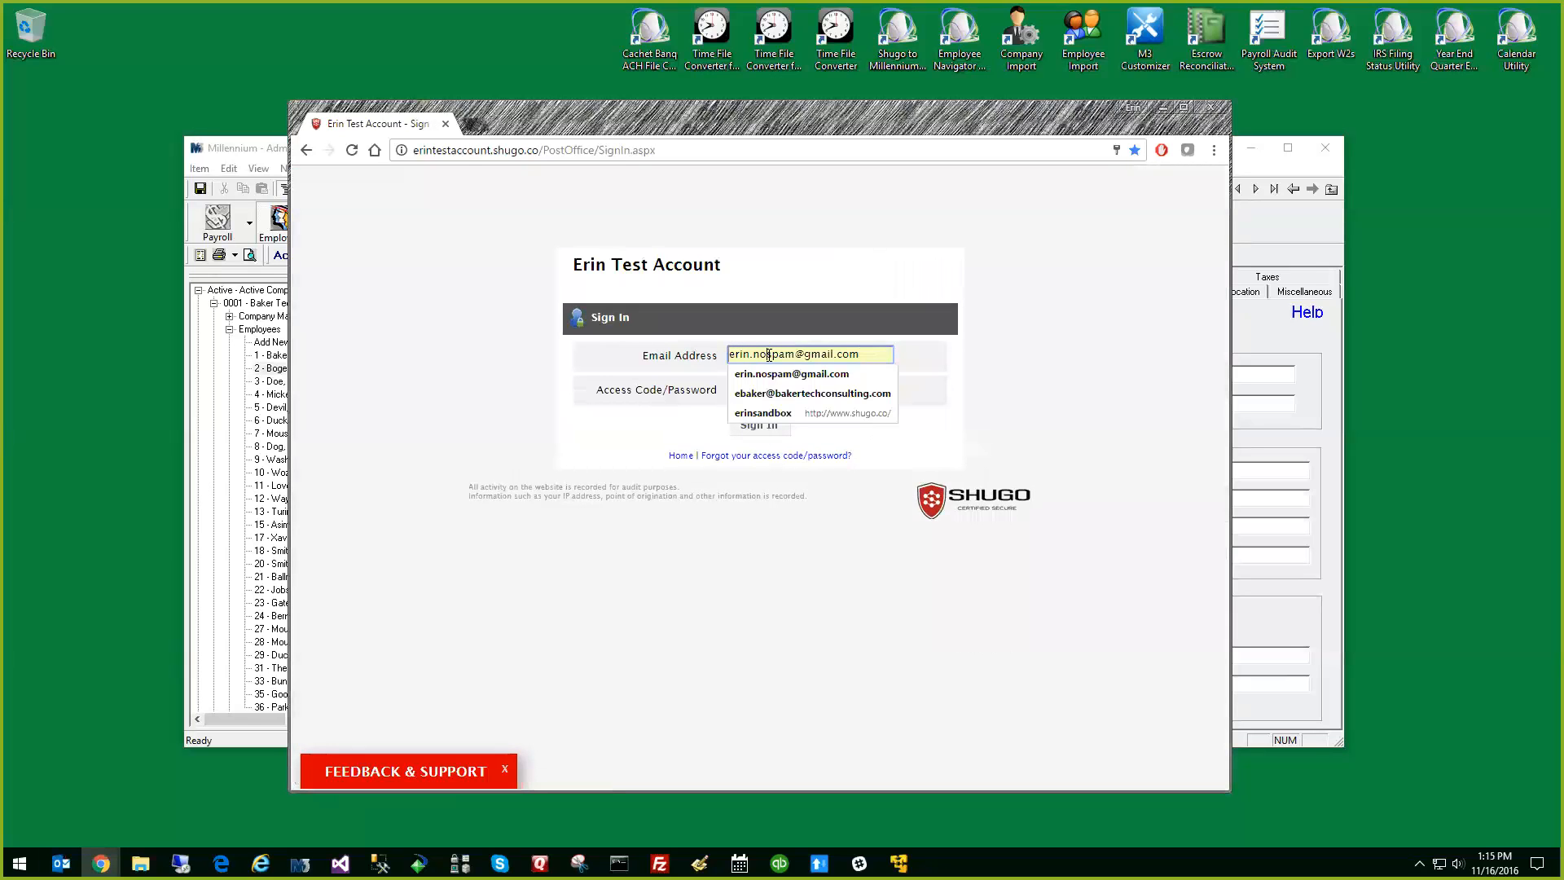
left_click(770, 393)
left_click(754, 427)
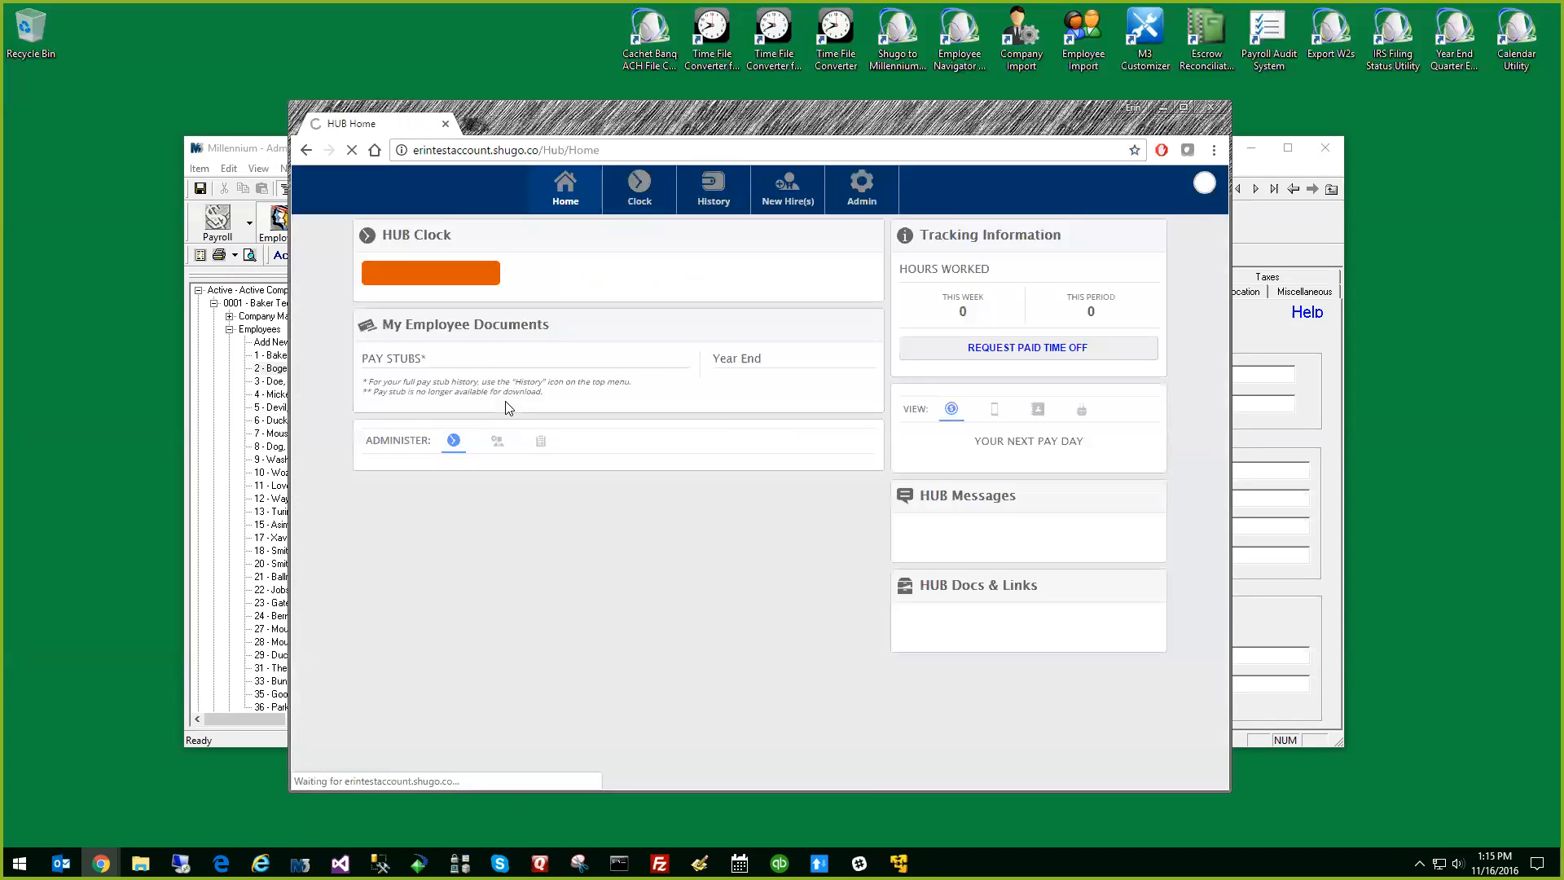
Access the tasks dashboard from the employee tasks administration and open the submitted Update Home Address task for review
scroll(605, 585, "down", 1)
scroll(603, 554, "down", 3)
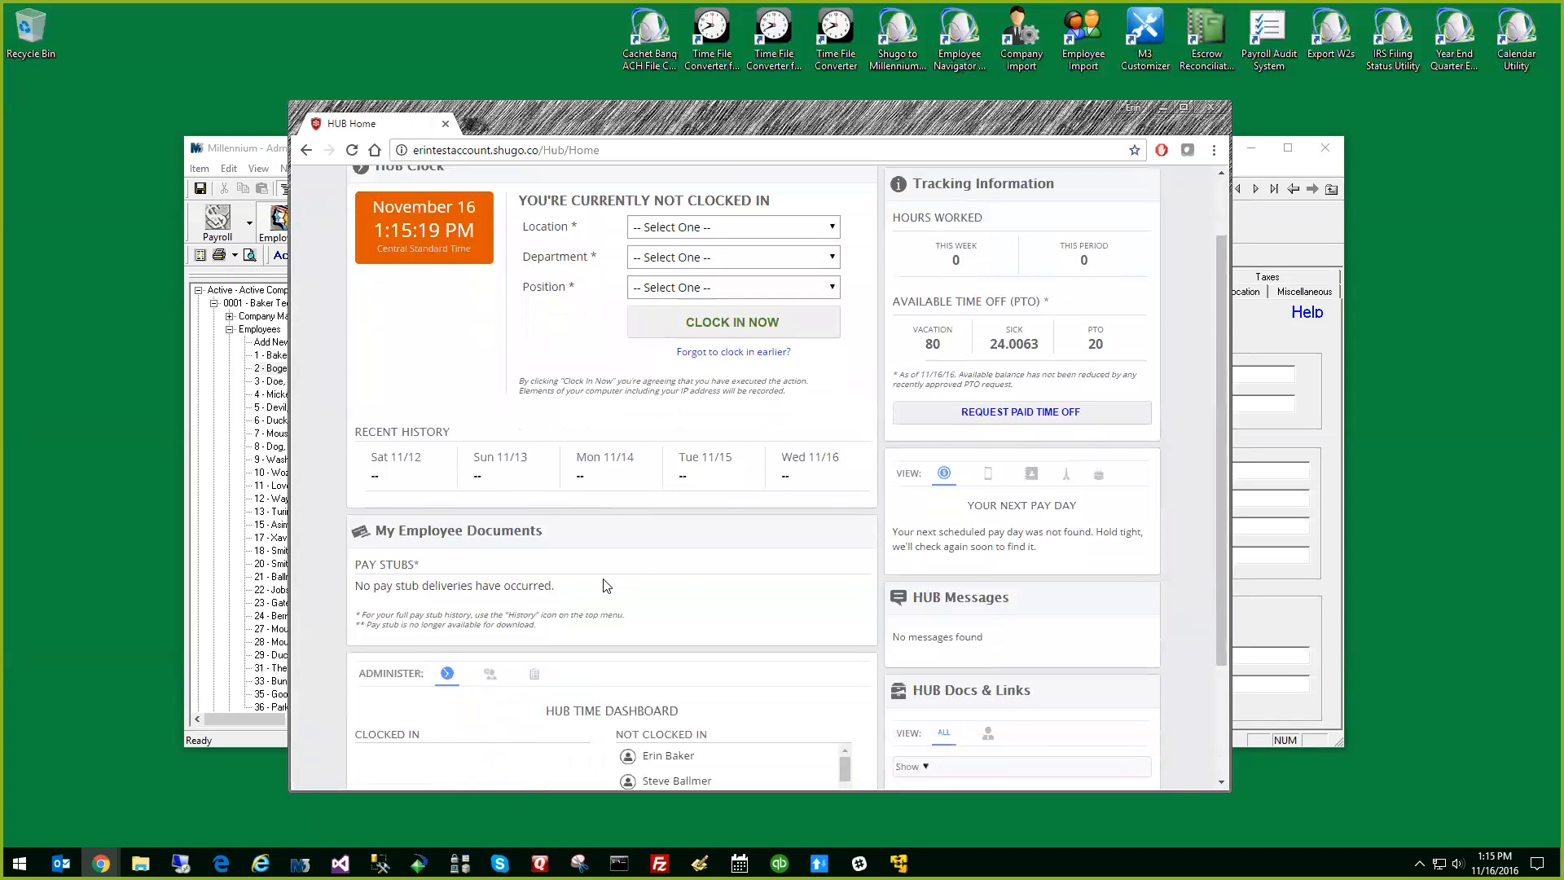
left_click(535, 520)
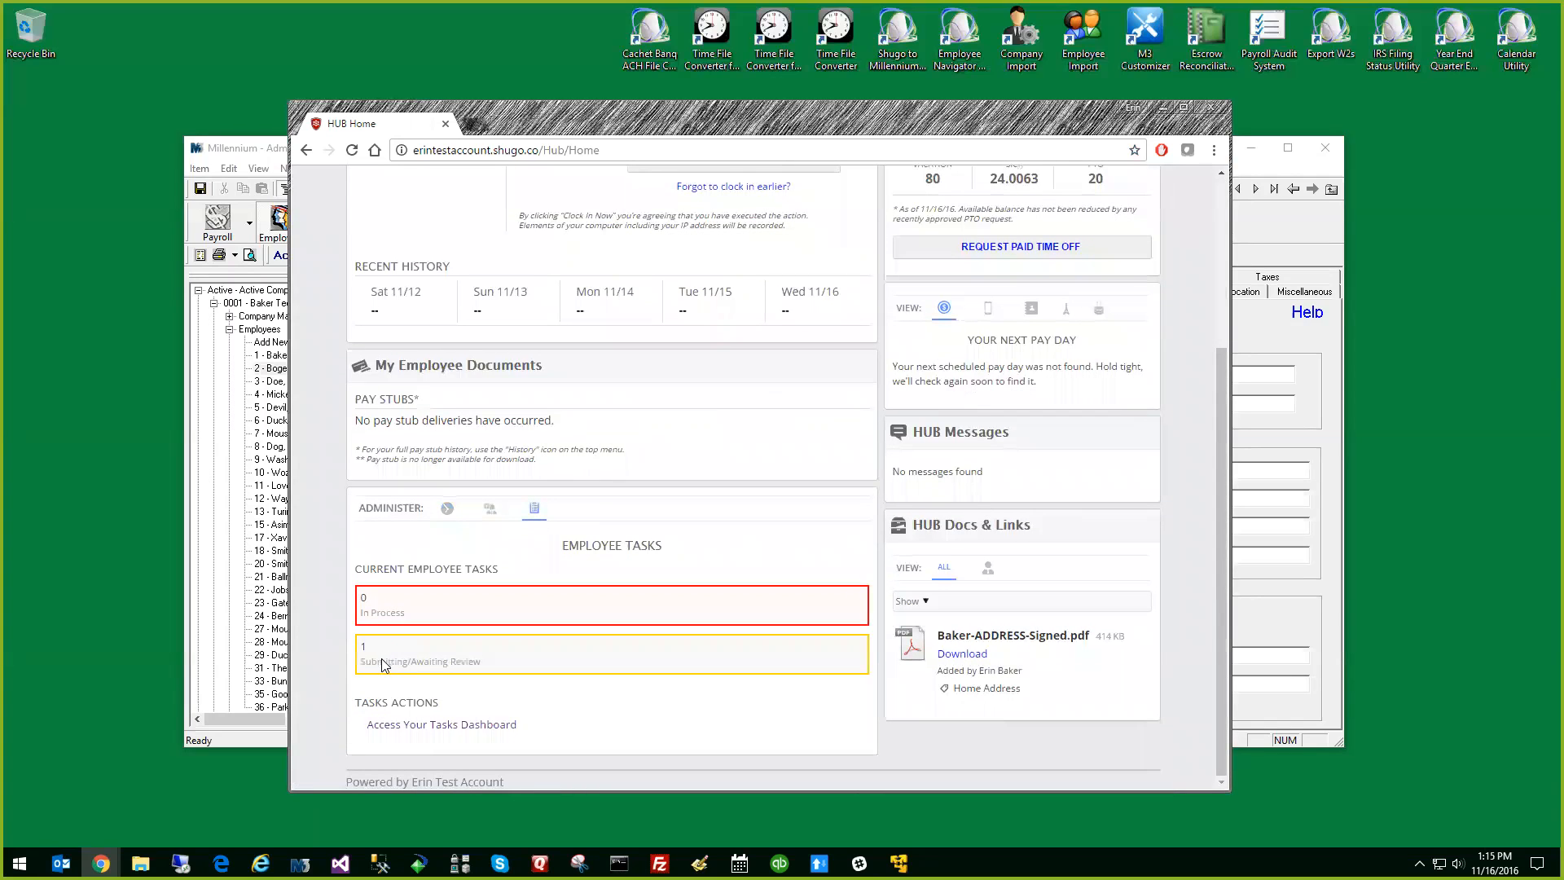
left_click(461, 728)
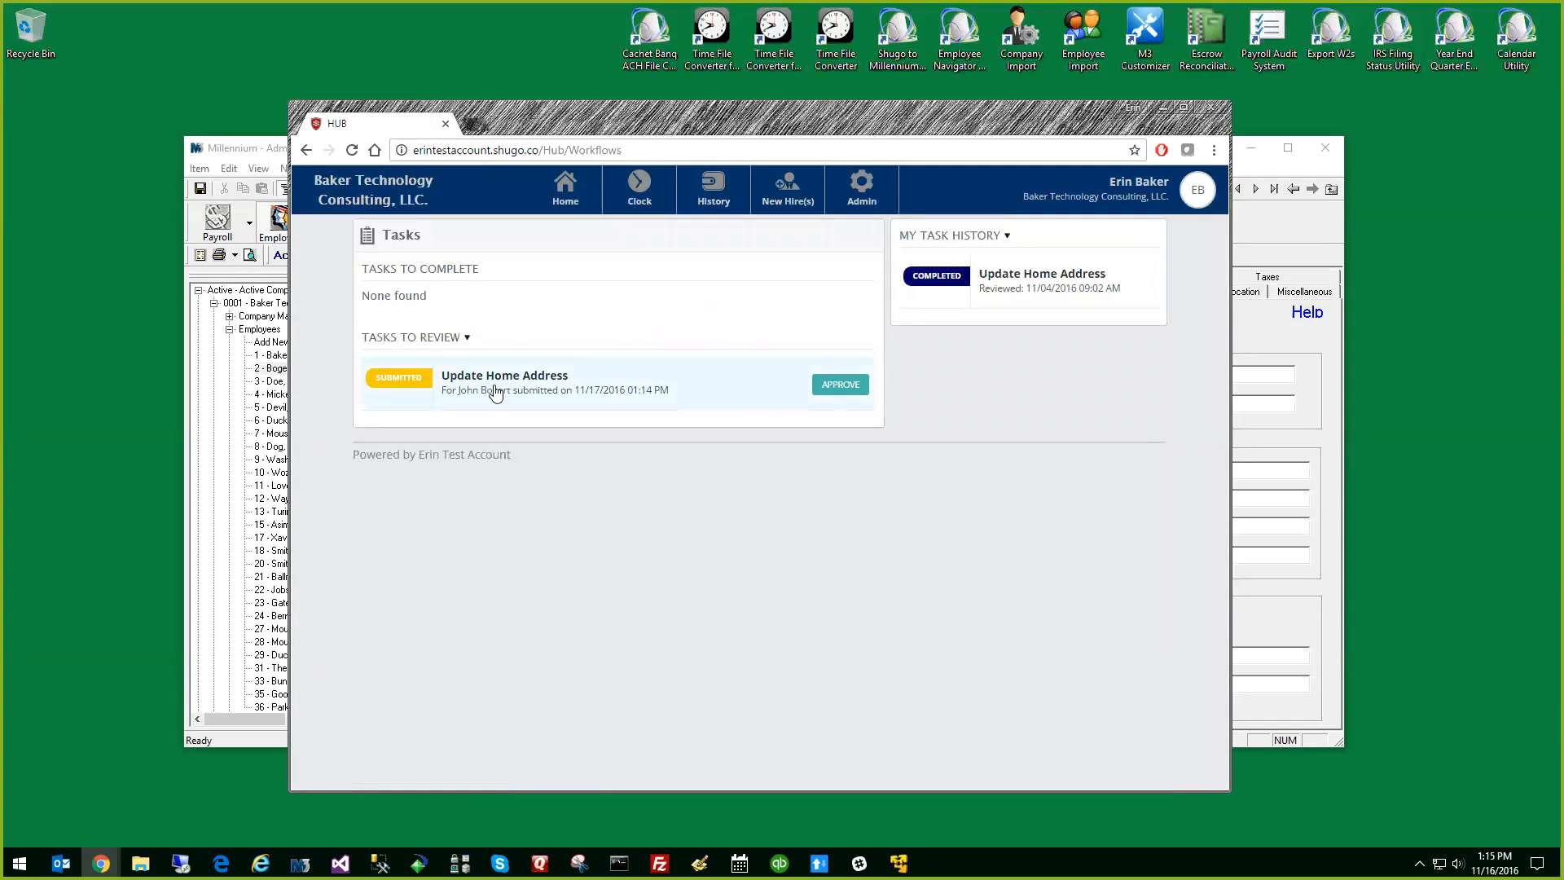
left_click(496, 394)
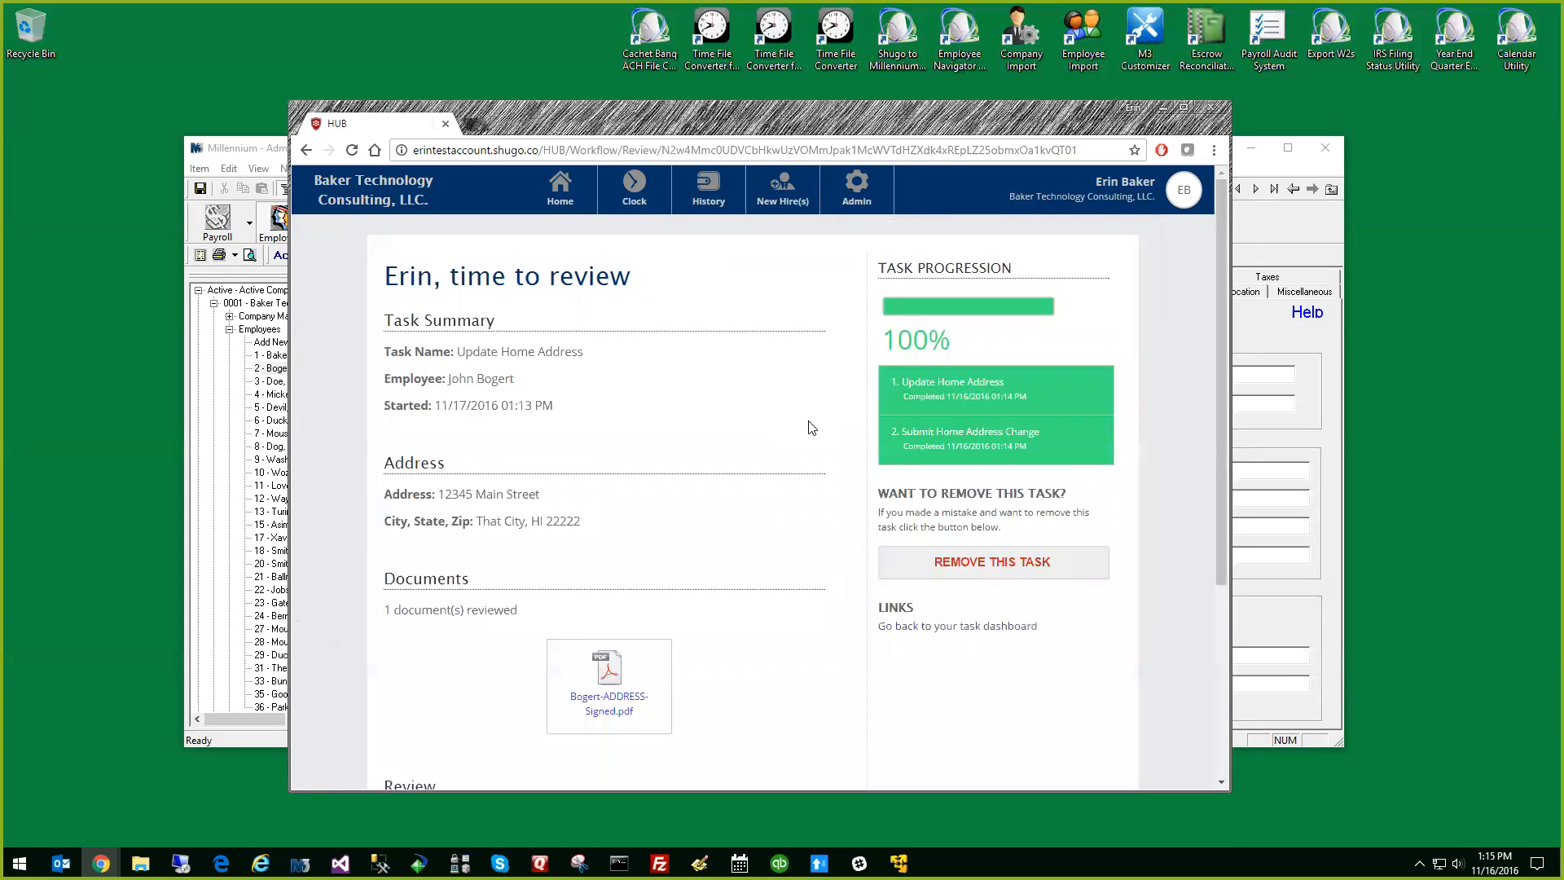
Authorize and approve the address change request with the message "Hopeyou had a good move." and submit the review
scroll(723, 447, "down", 2)
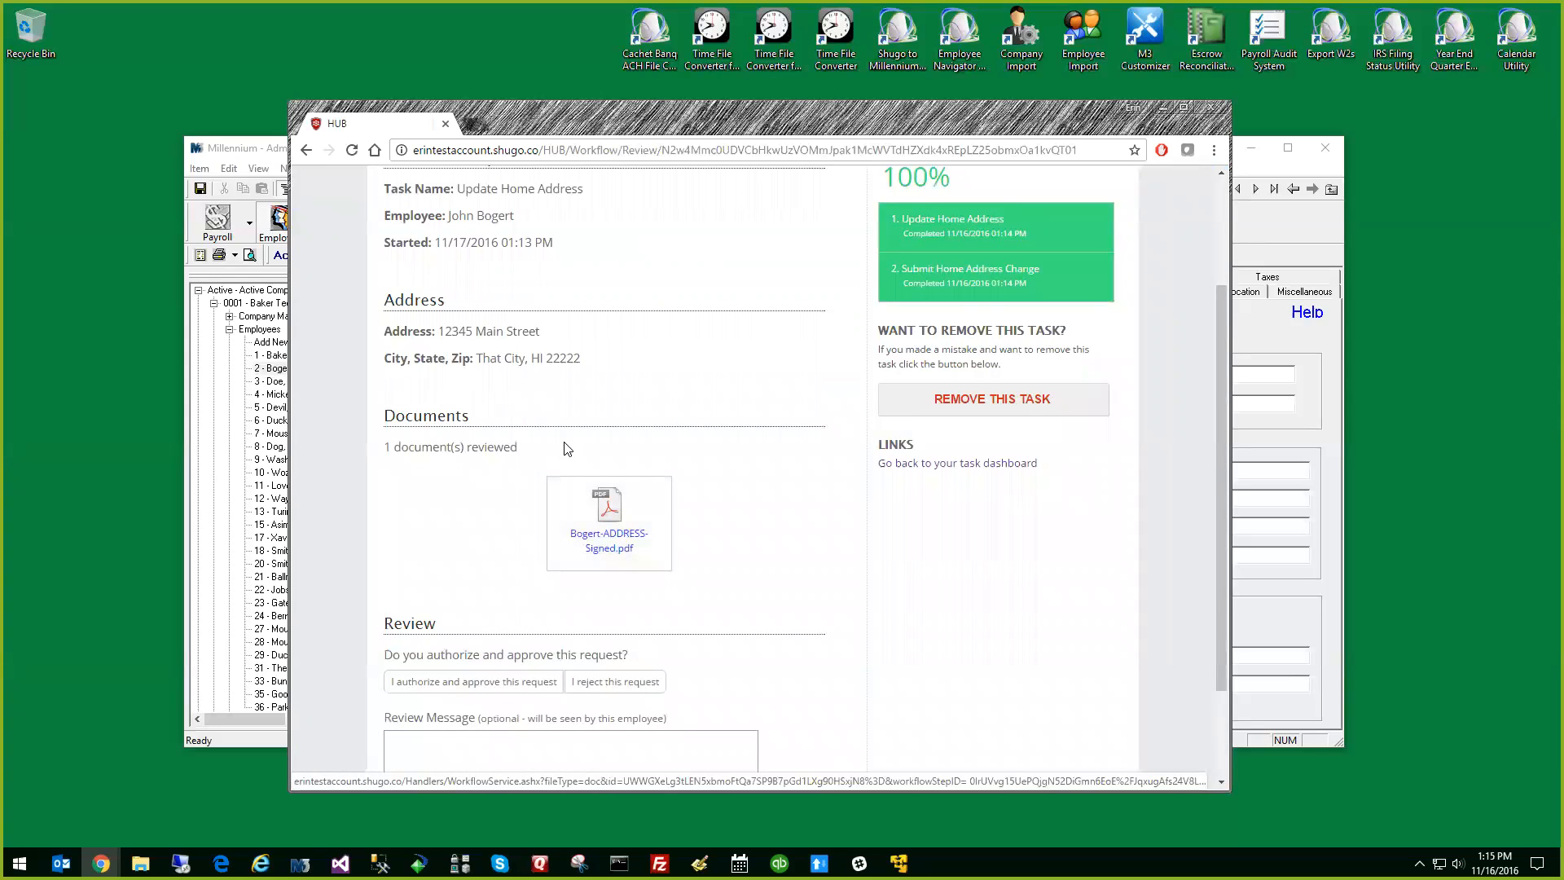
scroll(701, 426, "down", 1)
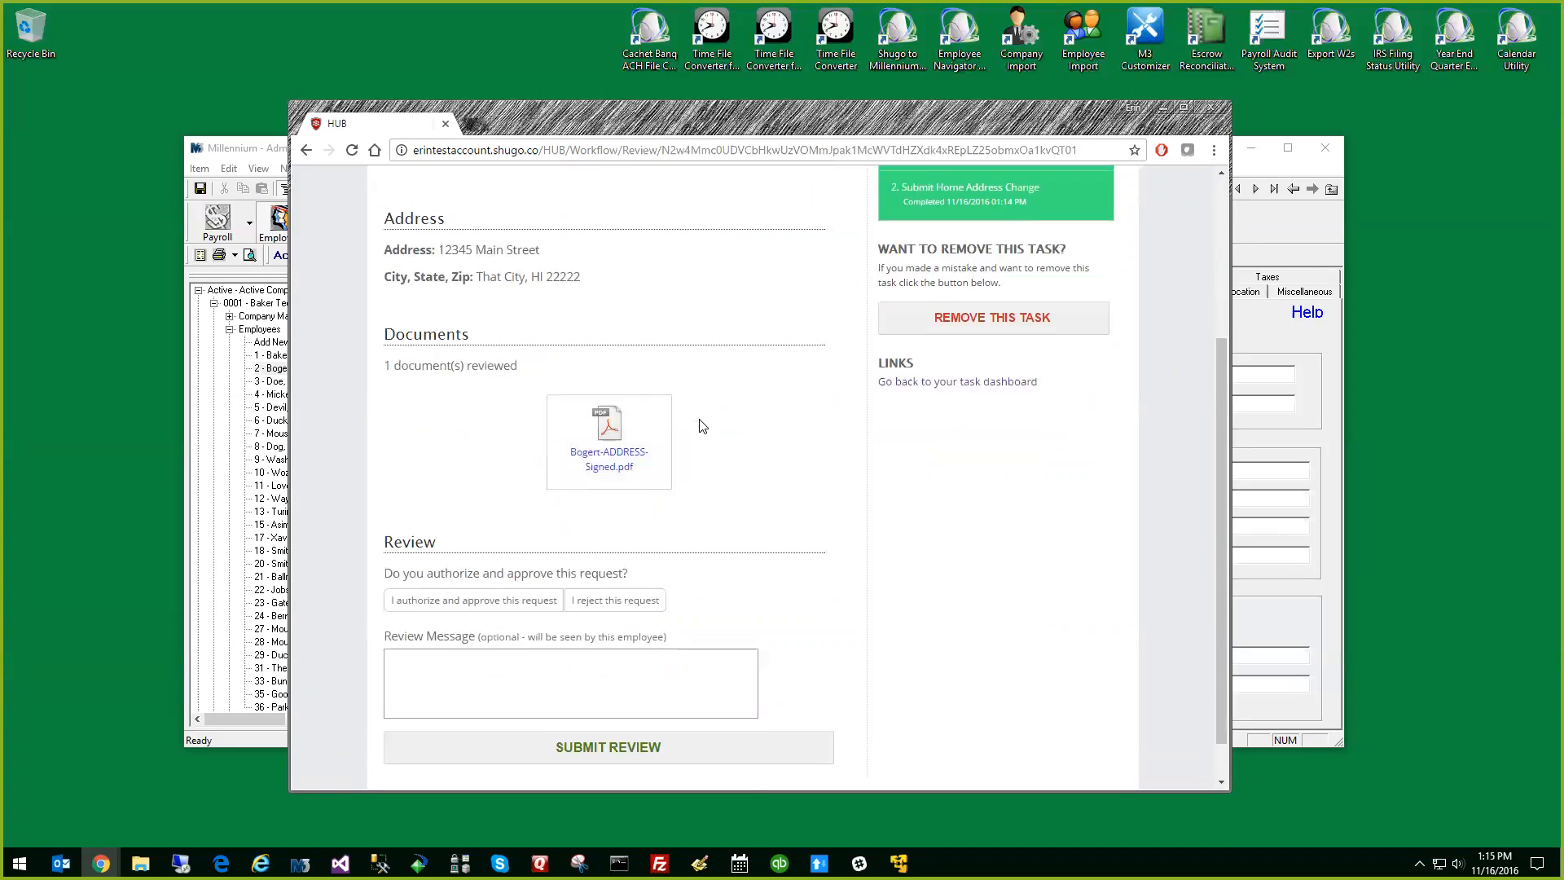
scroll(848, 464, "down", 1)
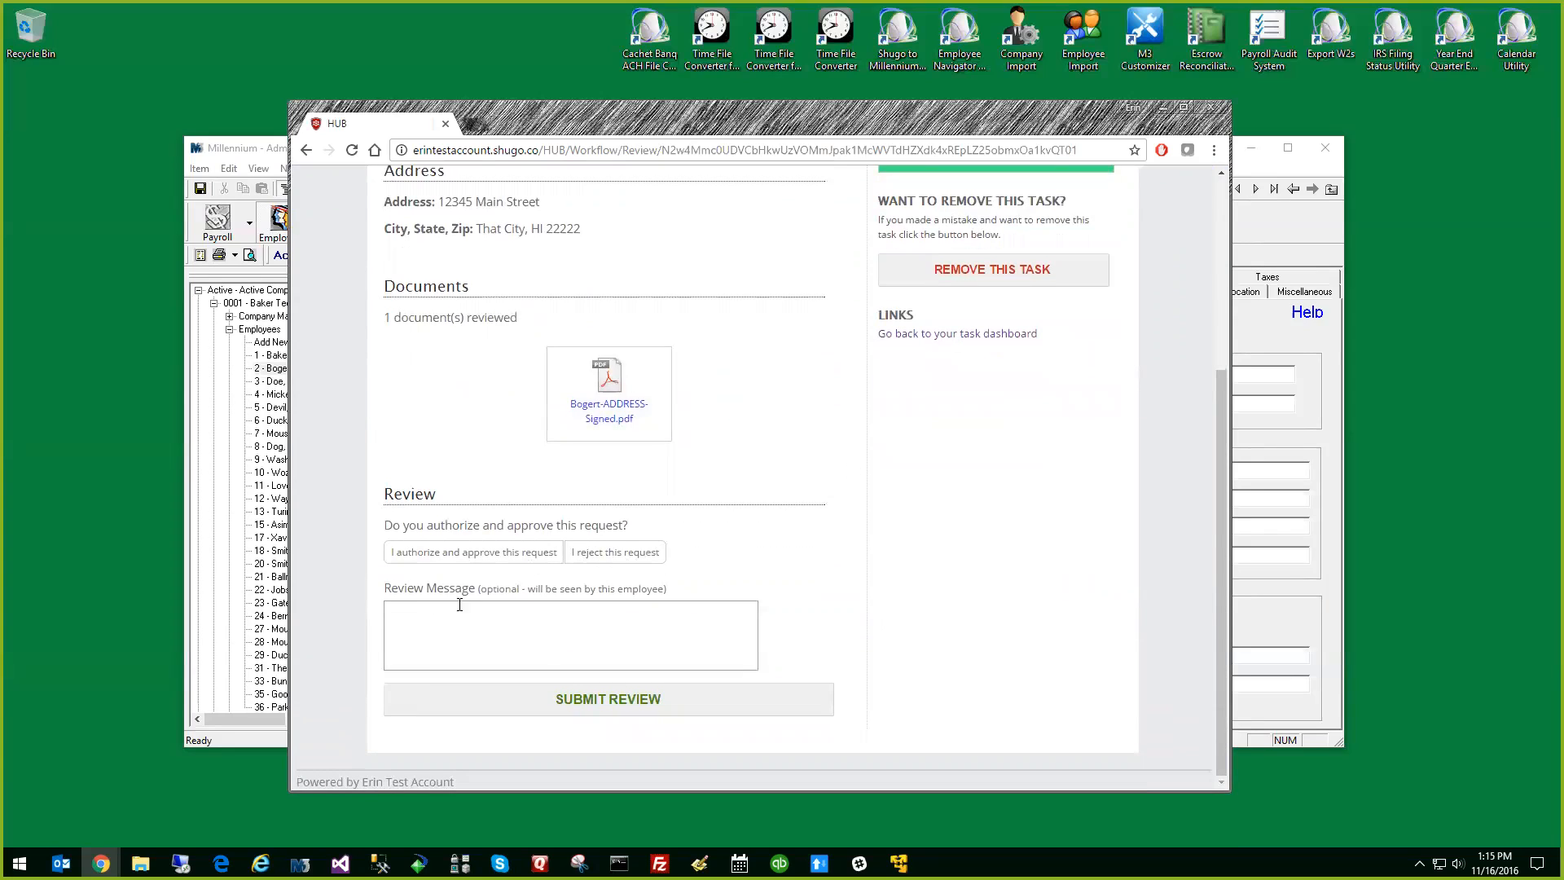
left_click(451, 552)
left_click(480, 617)
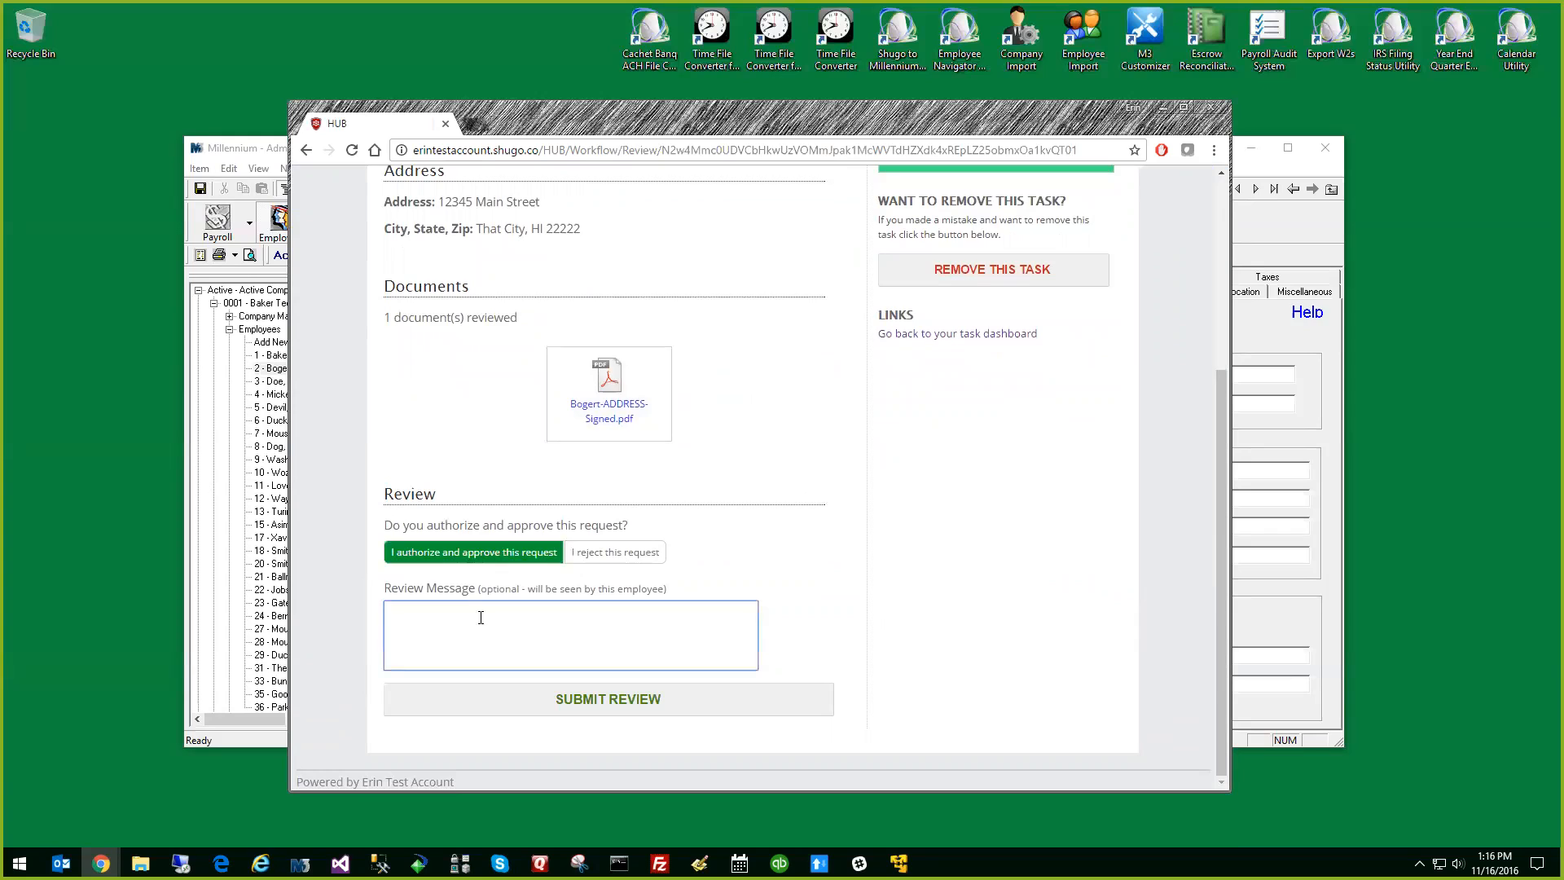
type("Hoope")
key("BackSpace")
key("BackSpace")
key("BackSpace")
key("BackSpace")
type("opeyou had a good move.")
left_click(536, 702)
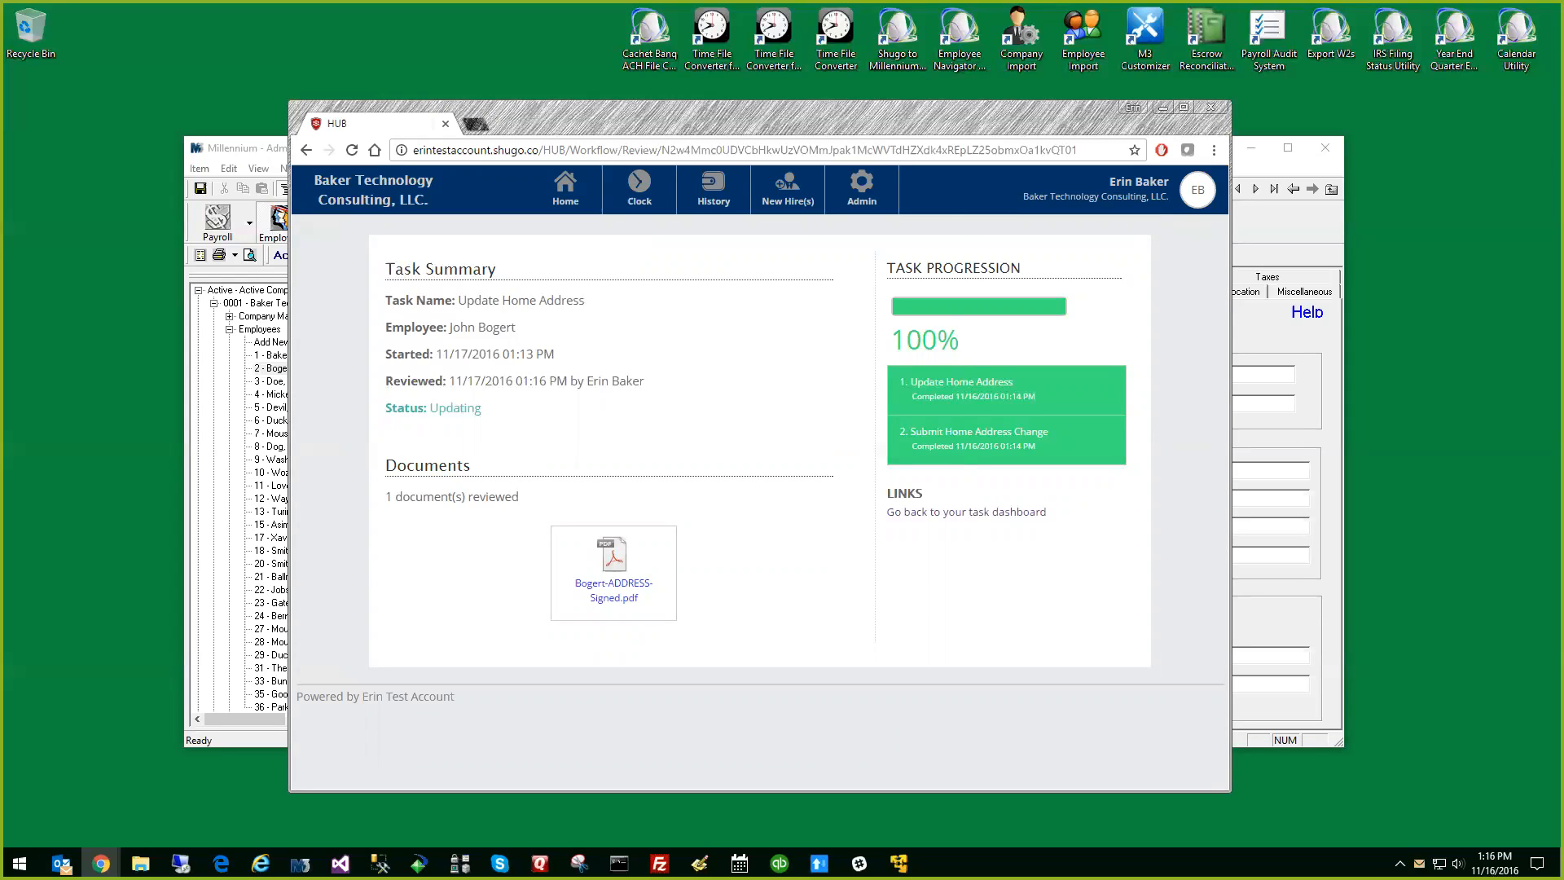
Bring the Gmail window over, examine the employee's task approval email and its review message, and move the window away
key("super+shift+Right")
scroll(977, 503, "down", 2)
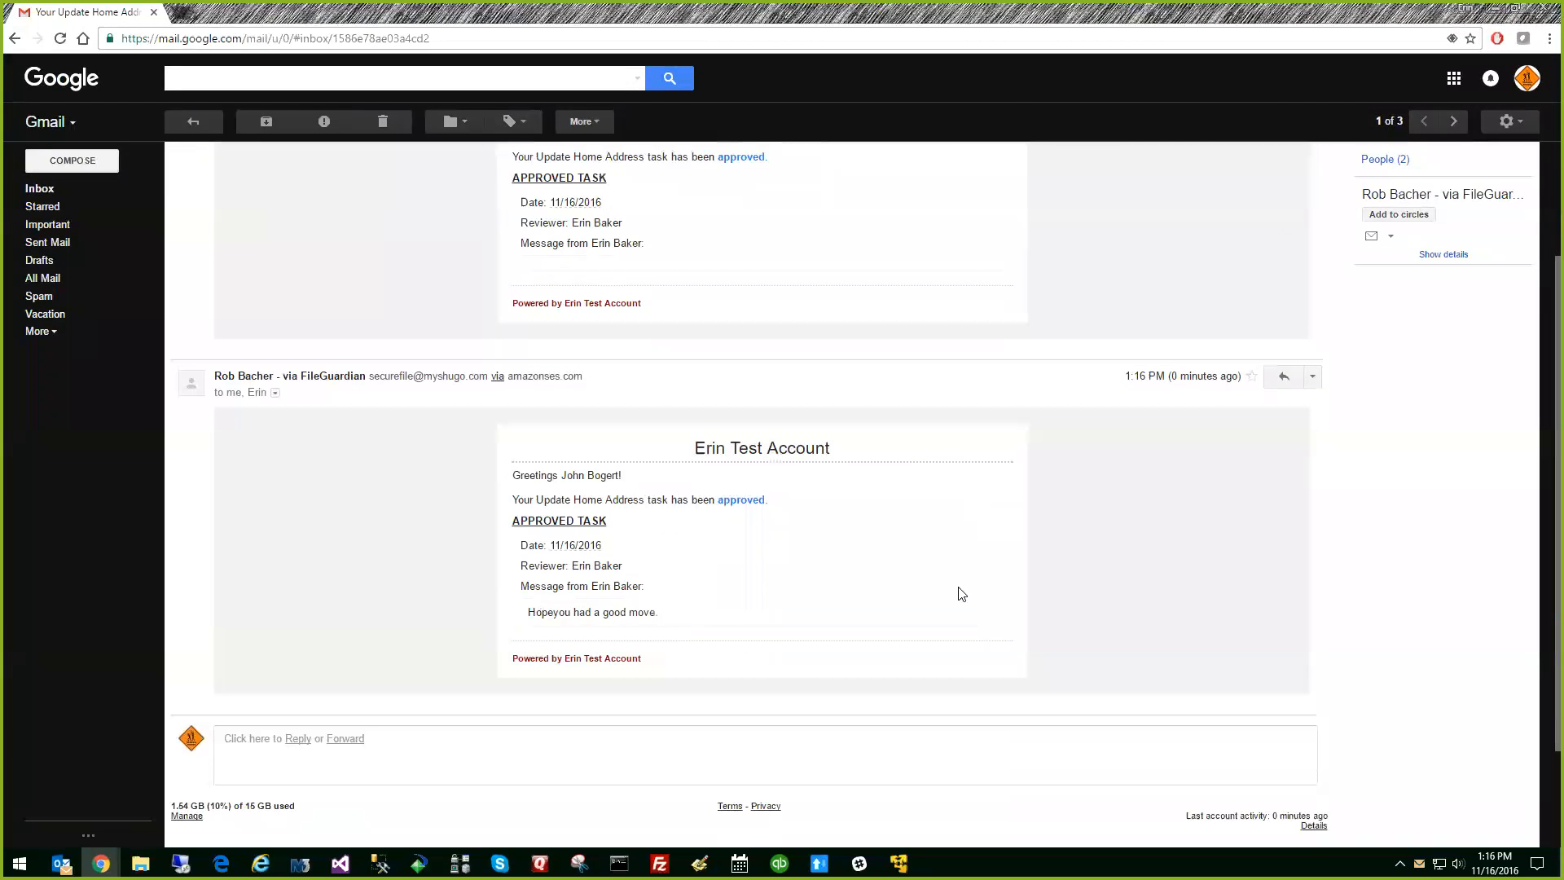
scroll(961, 594, "up", 2)
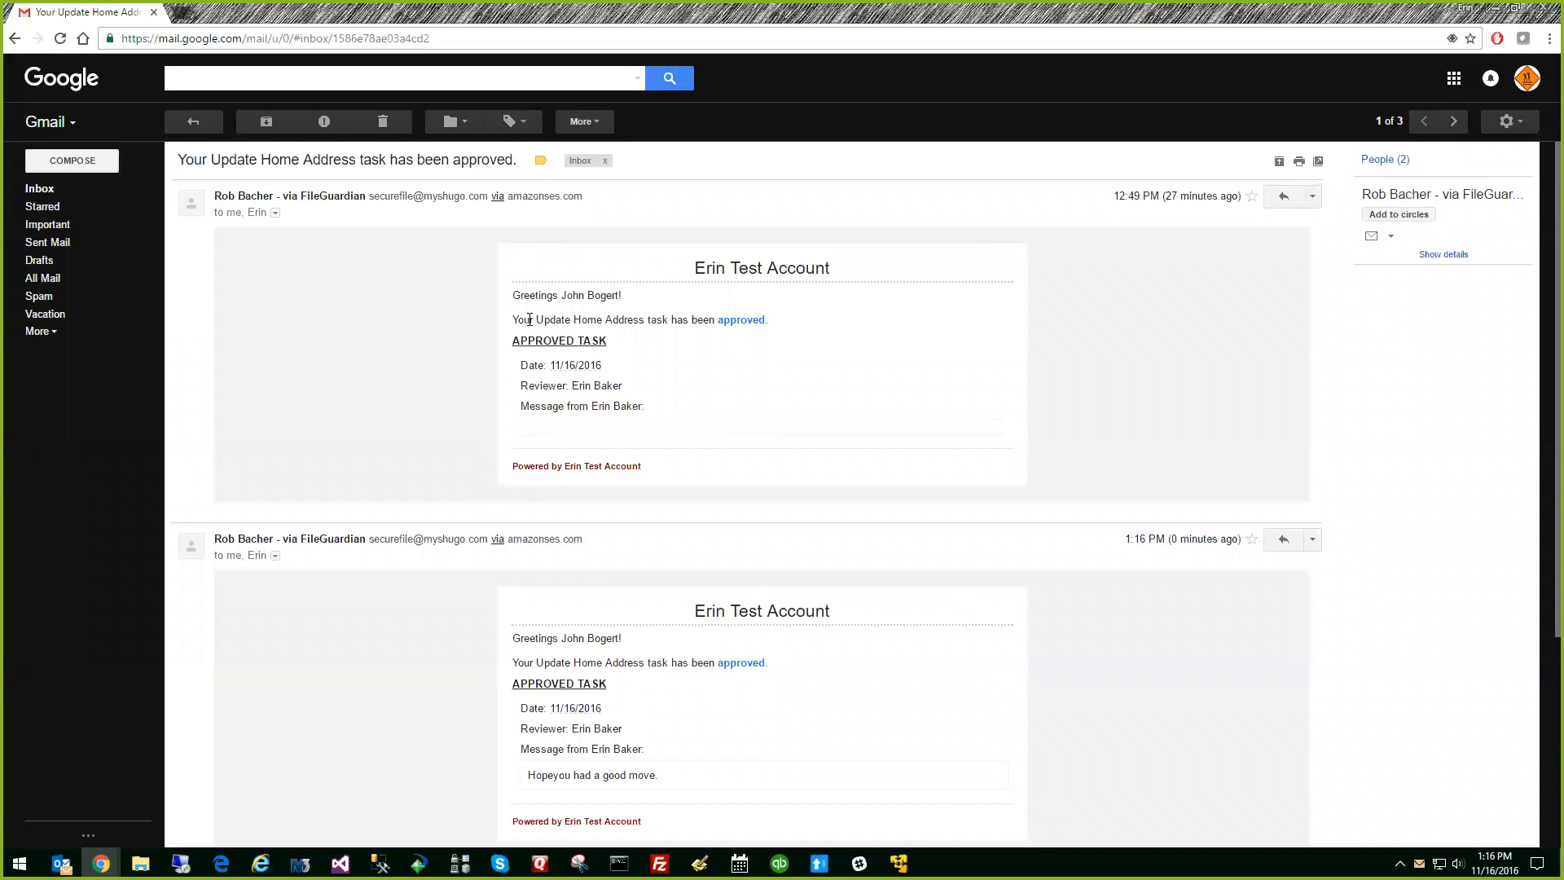
left_click_drag(1236, 17, 1563, 16)
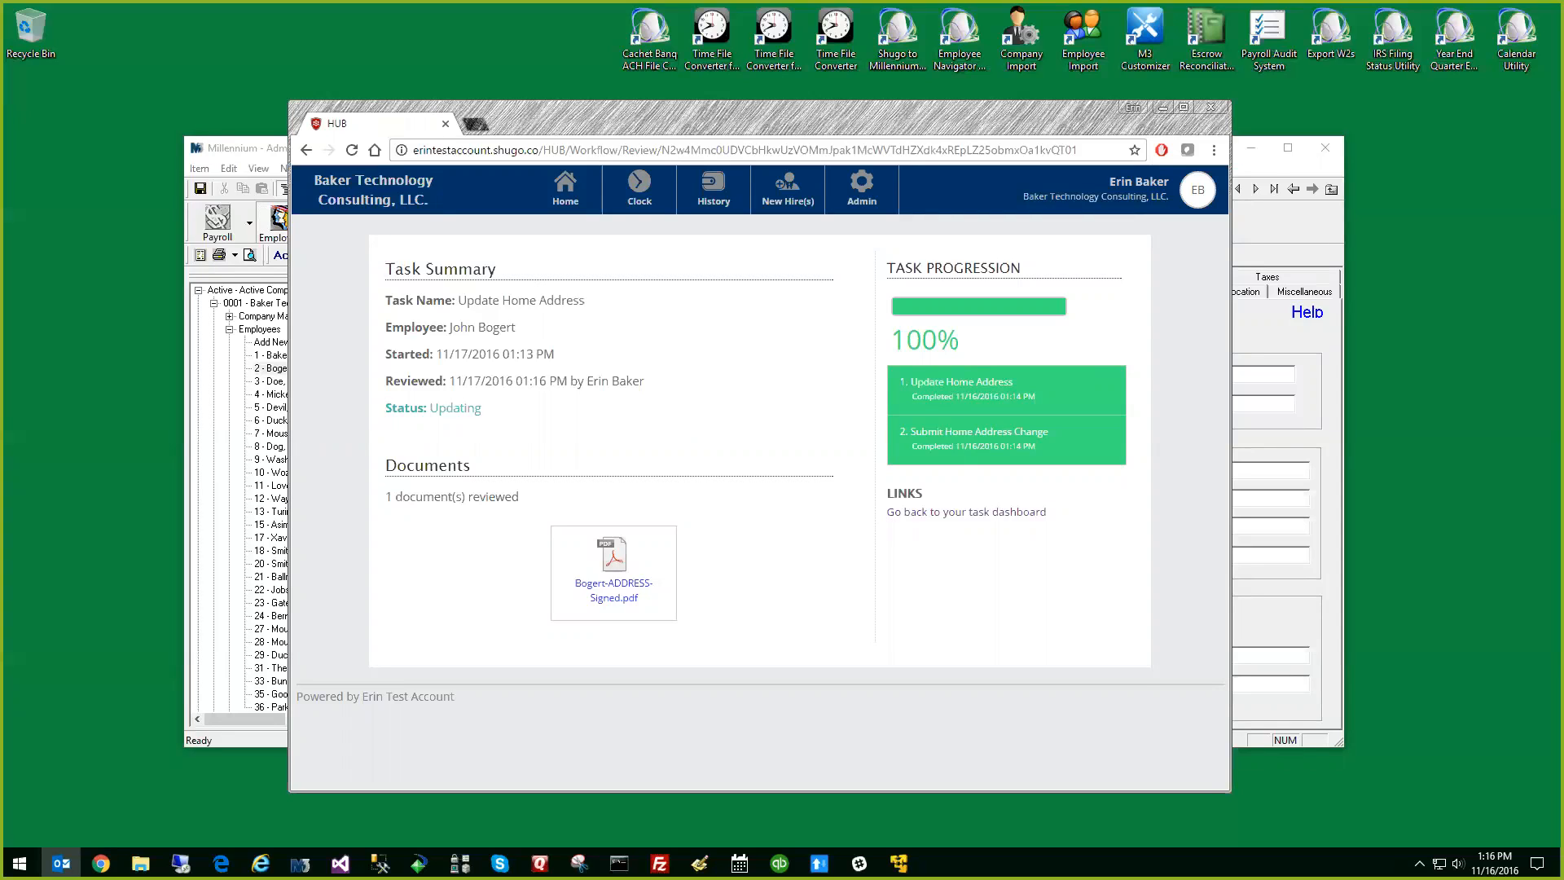
Switch to the Command Prompt and run Shugo2MillenniumInterfaceCmd.exe to sync the approved update
key("alt+Tab")
left_click(694, 439)
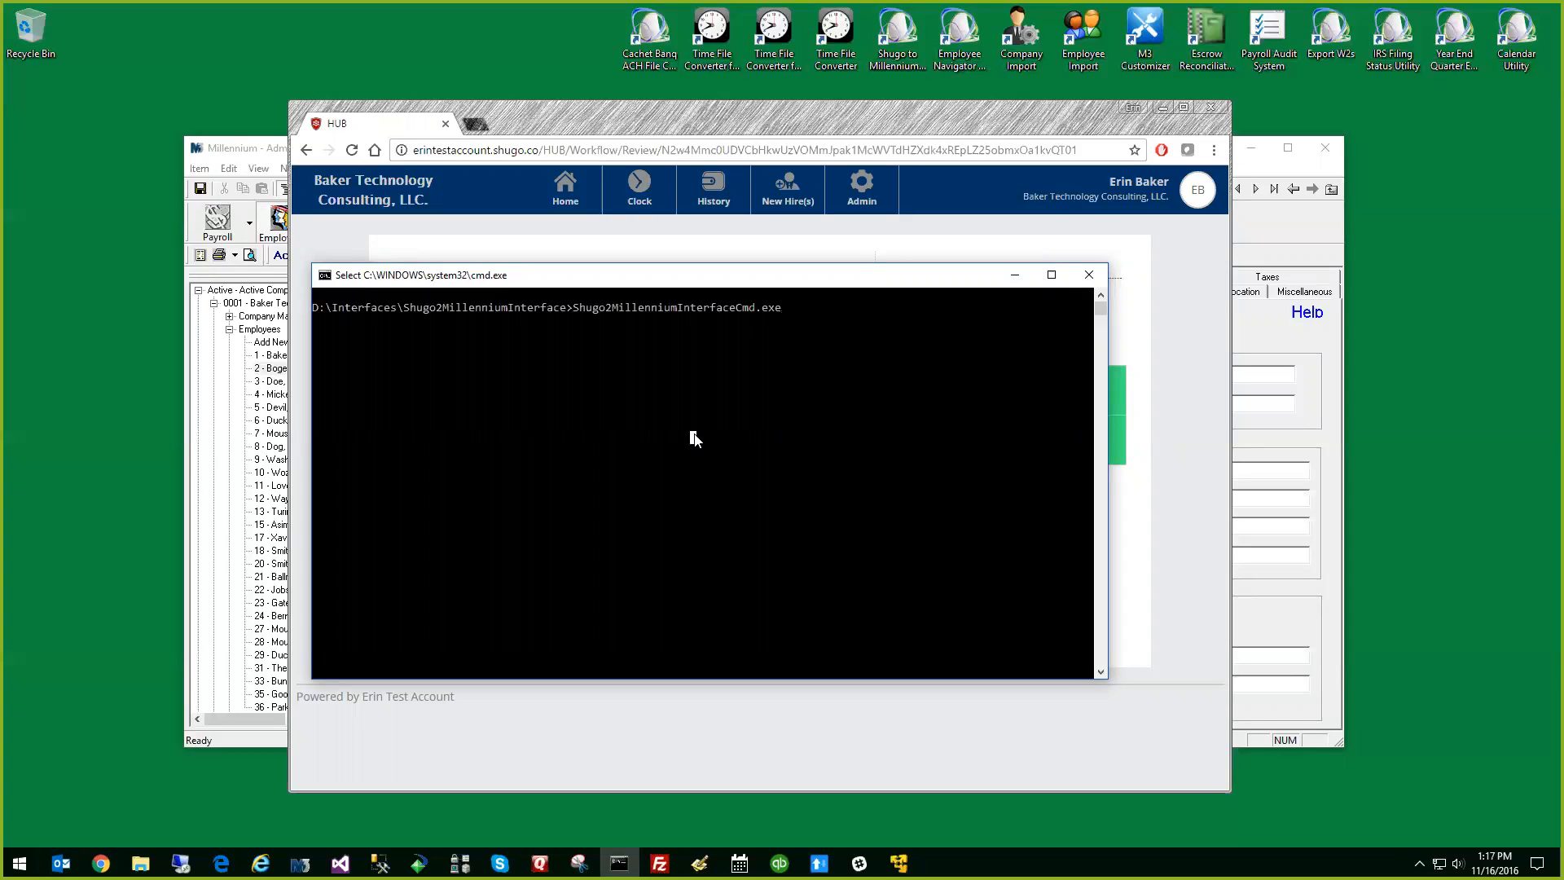
key("Return")
key("Return")
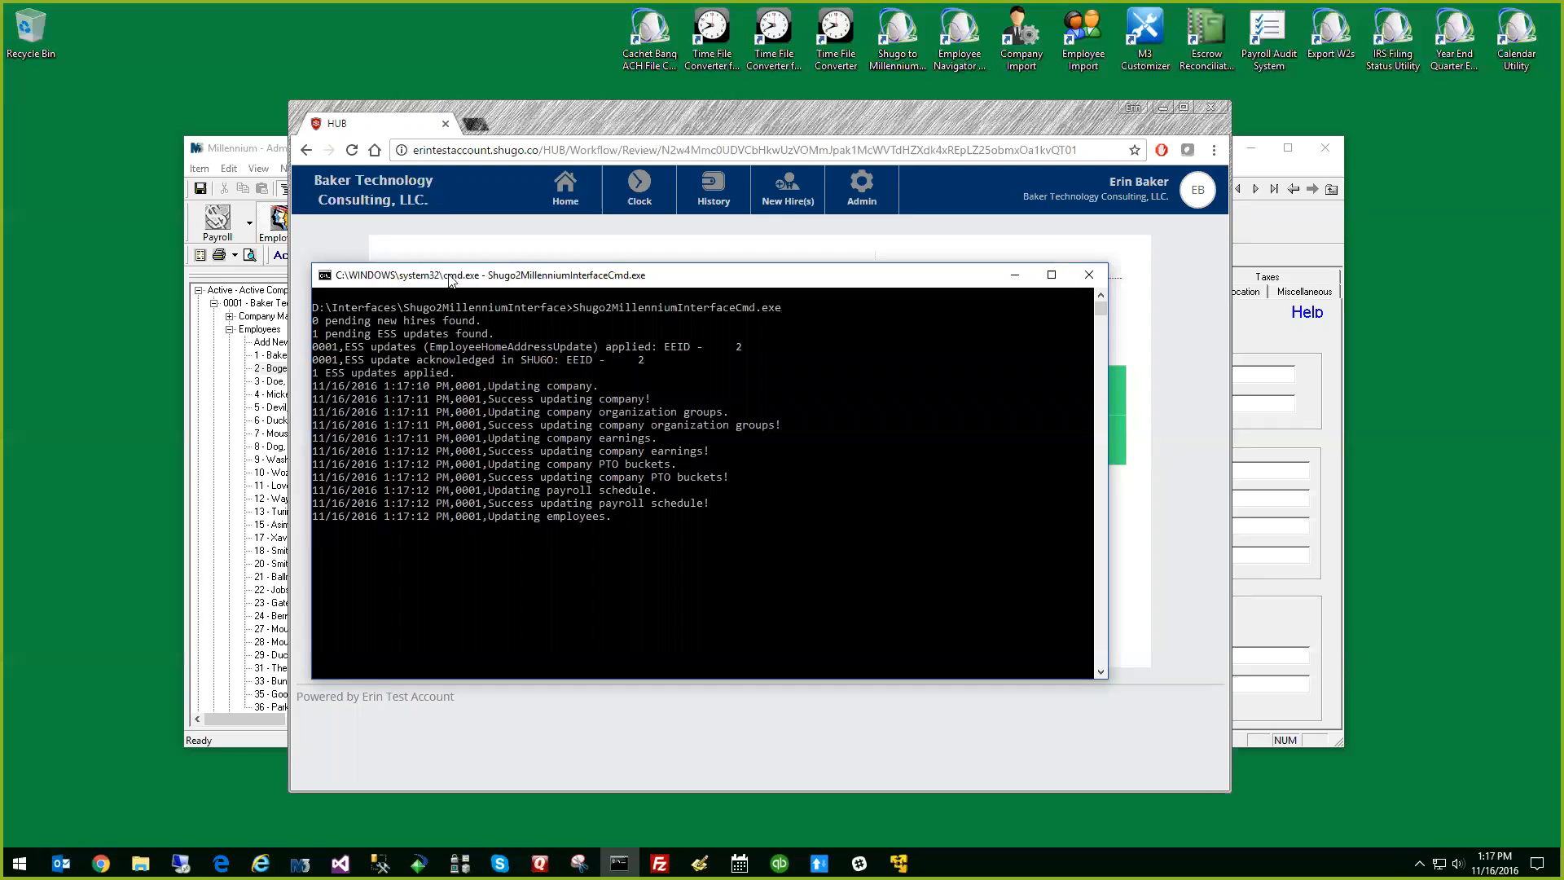
Switch to Millennium, refresh the employee's Demographics record to check the address, and return to the HUB browser window
left_click(257, 153)
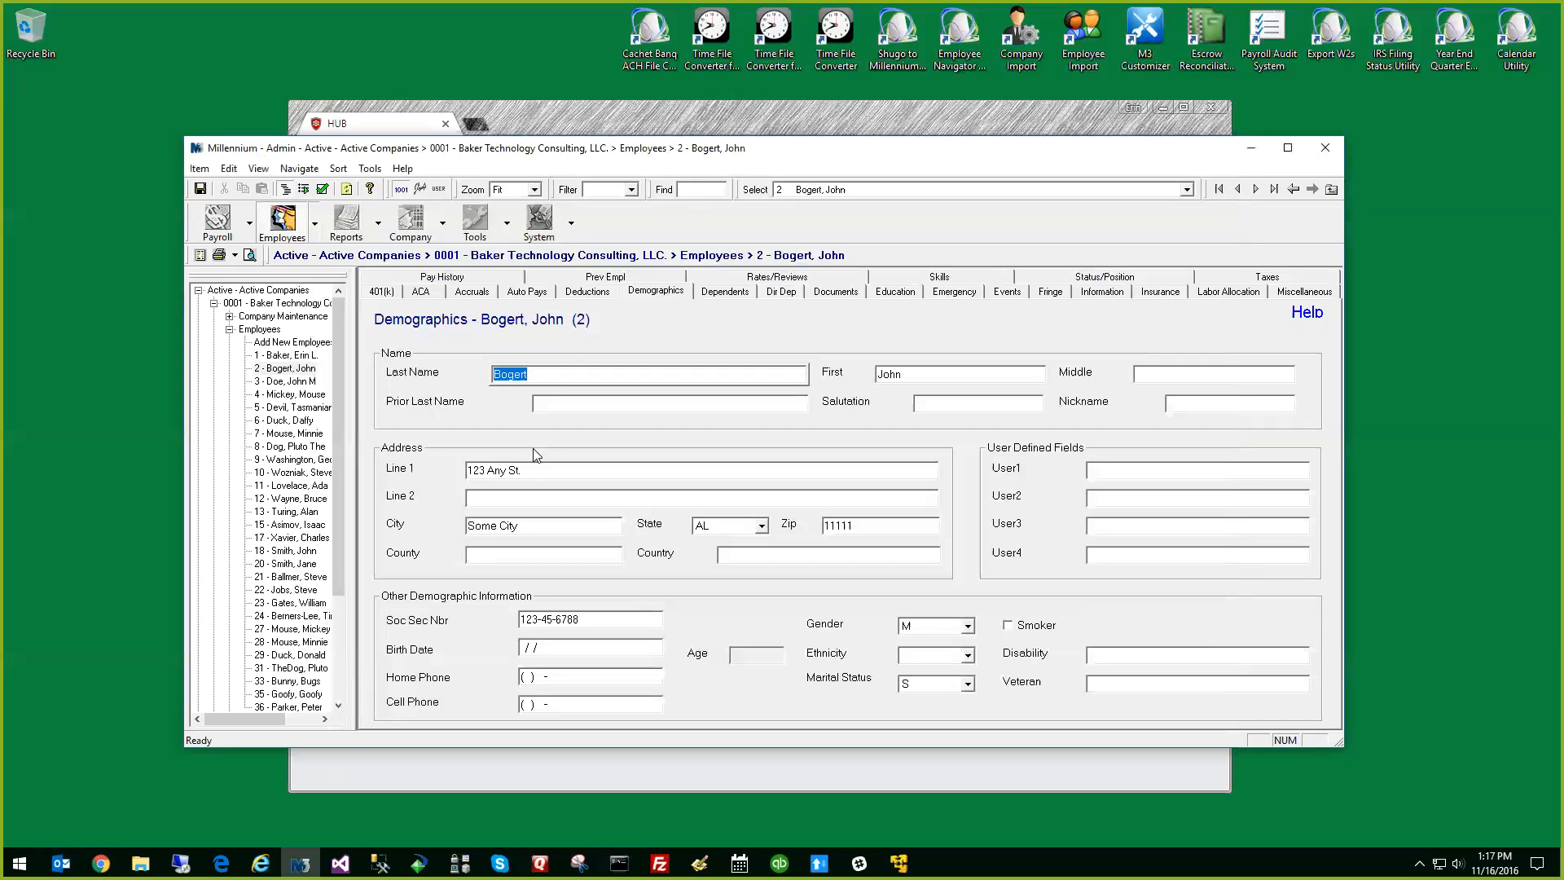
left_click(541, 470)
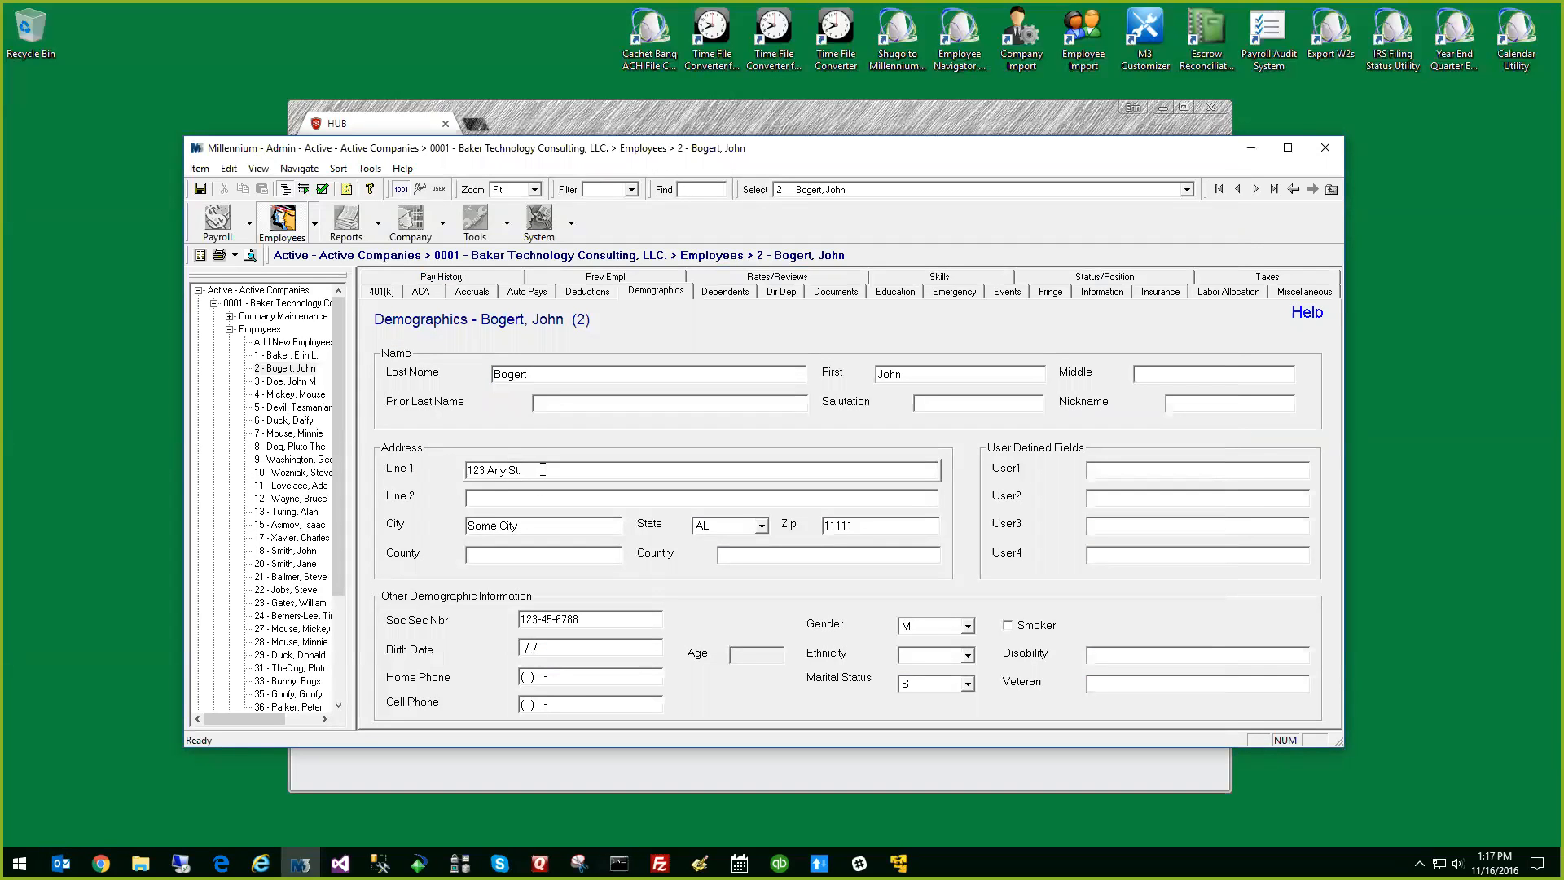
left_click(346, 189)
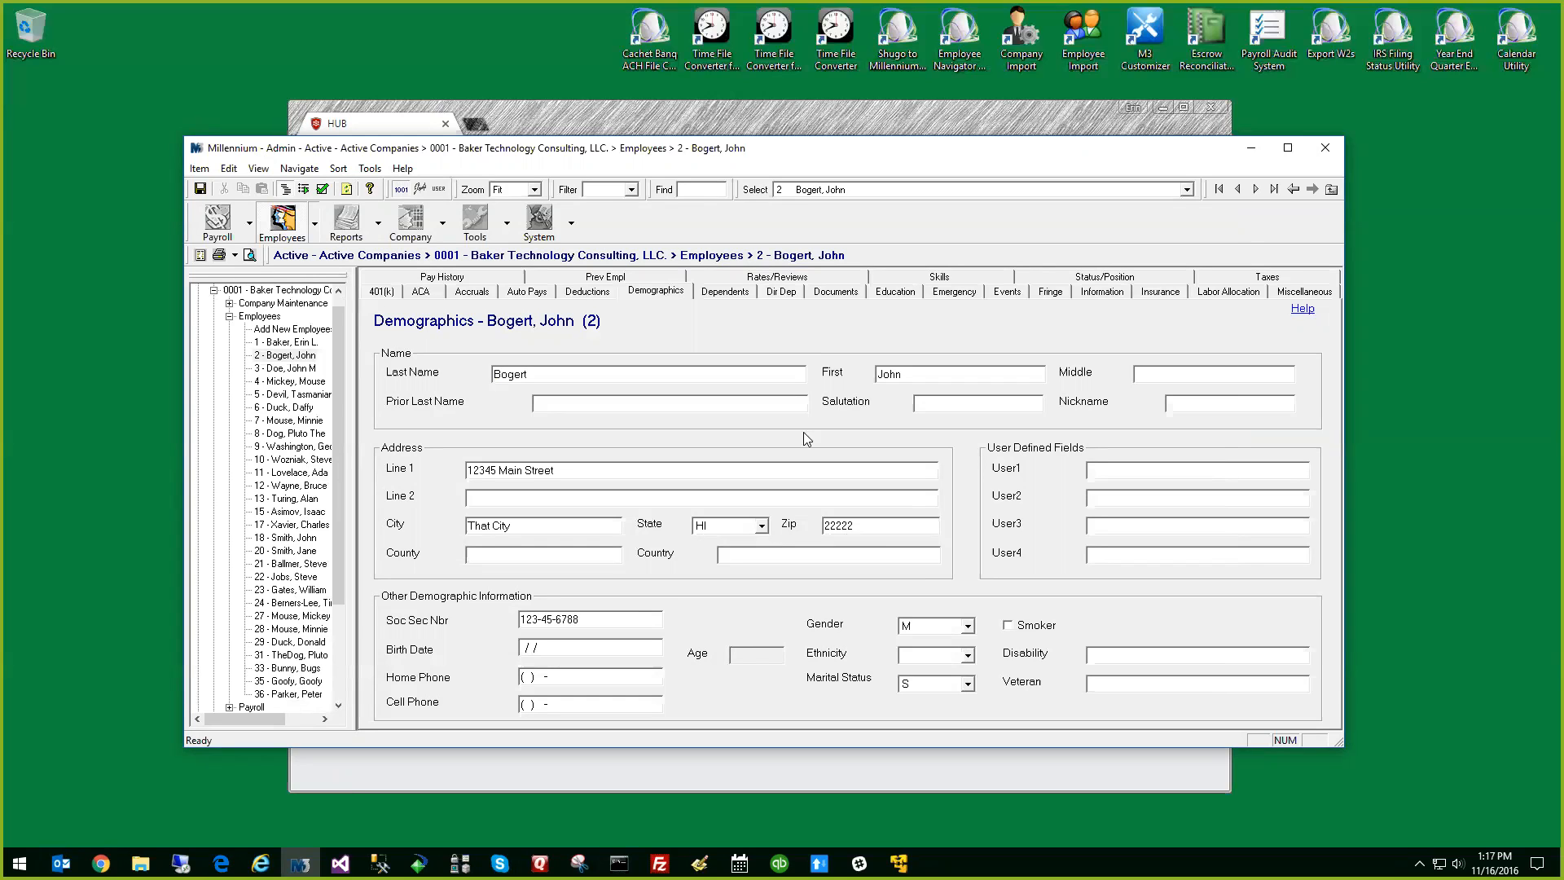
left_click(800, 112)
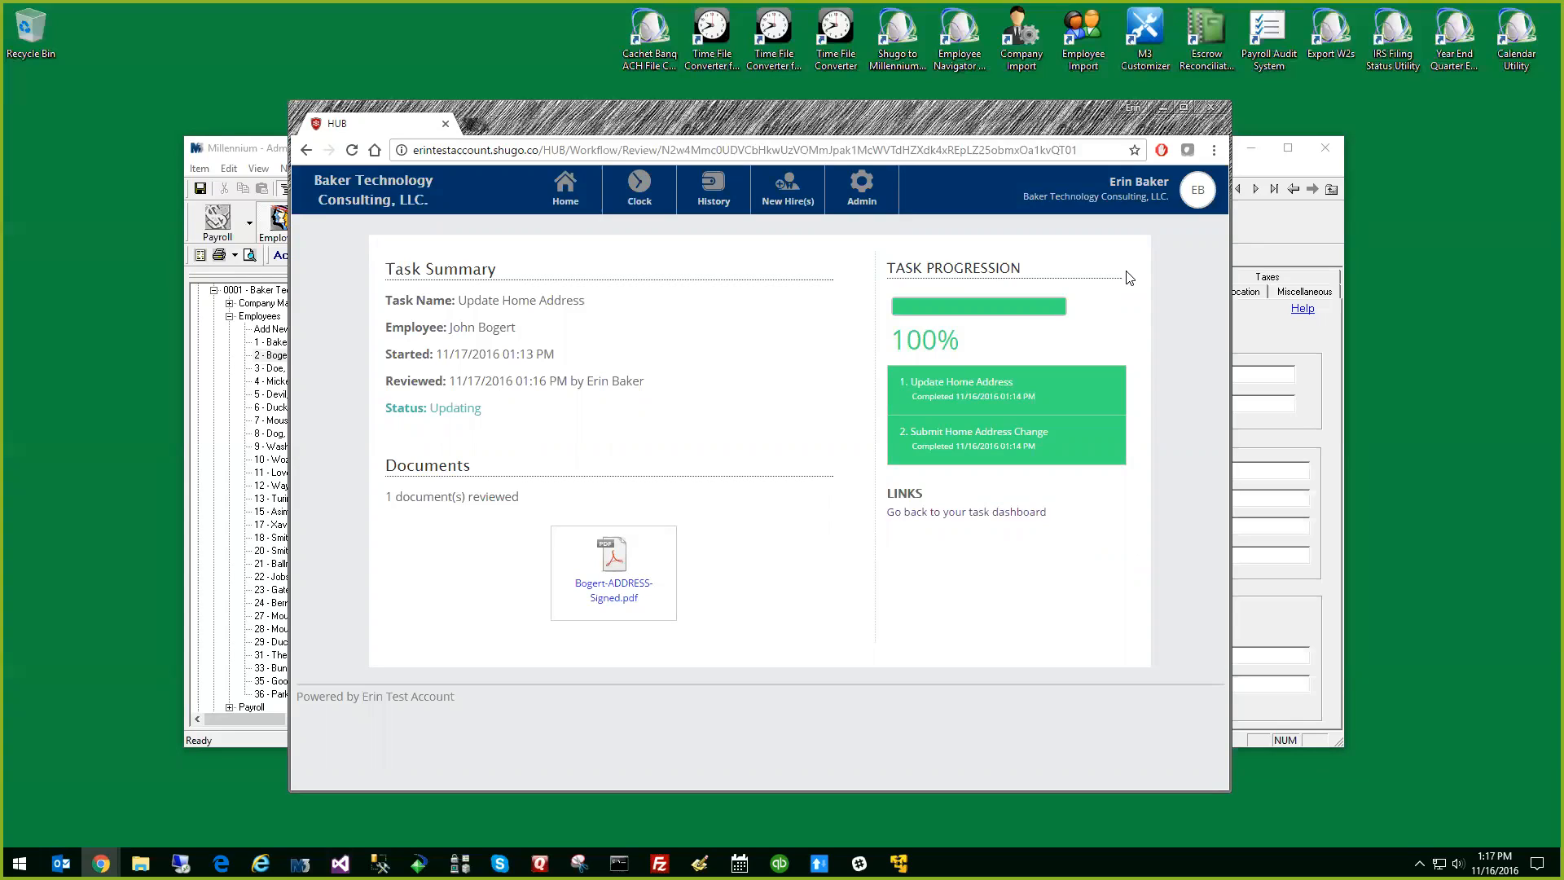
Open the task dashboard from the HUB home page, examine the completed Update Home Address task in the history, and return to the dashboard
left_click(565, 193)
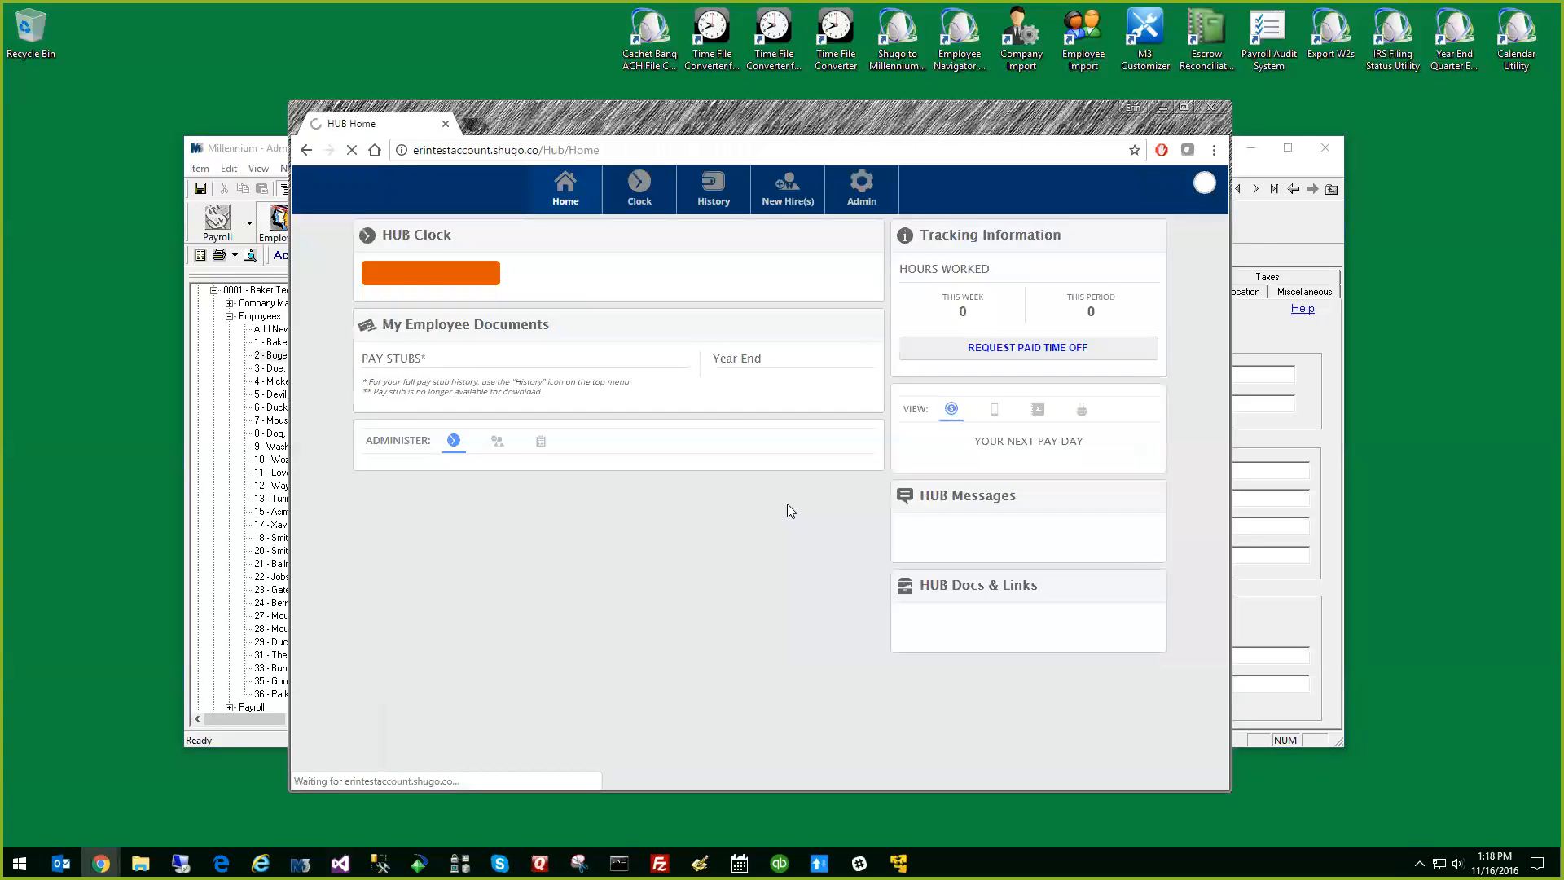
left_click(535, 756)
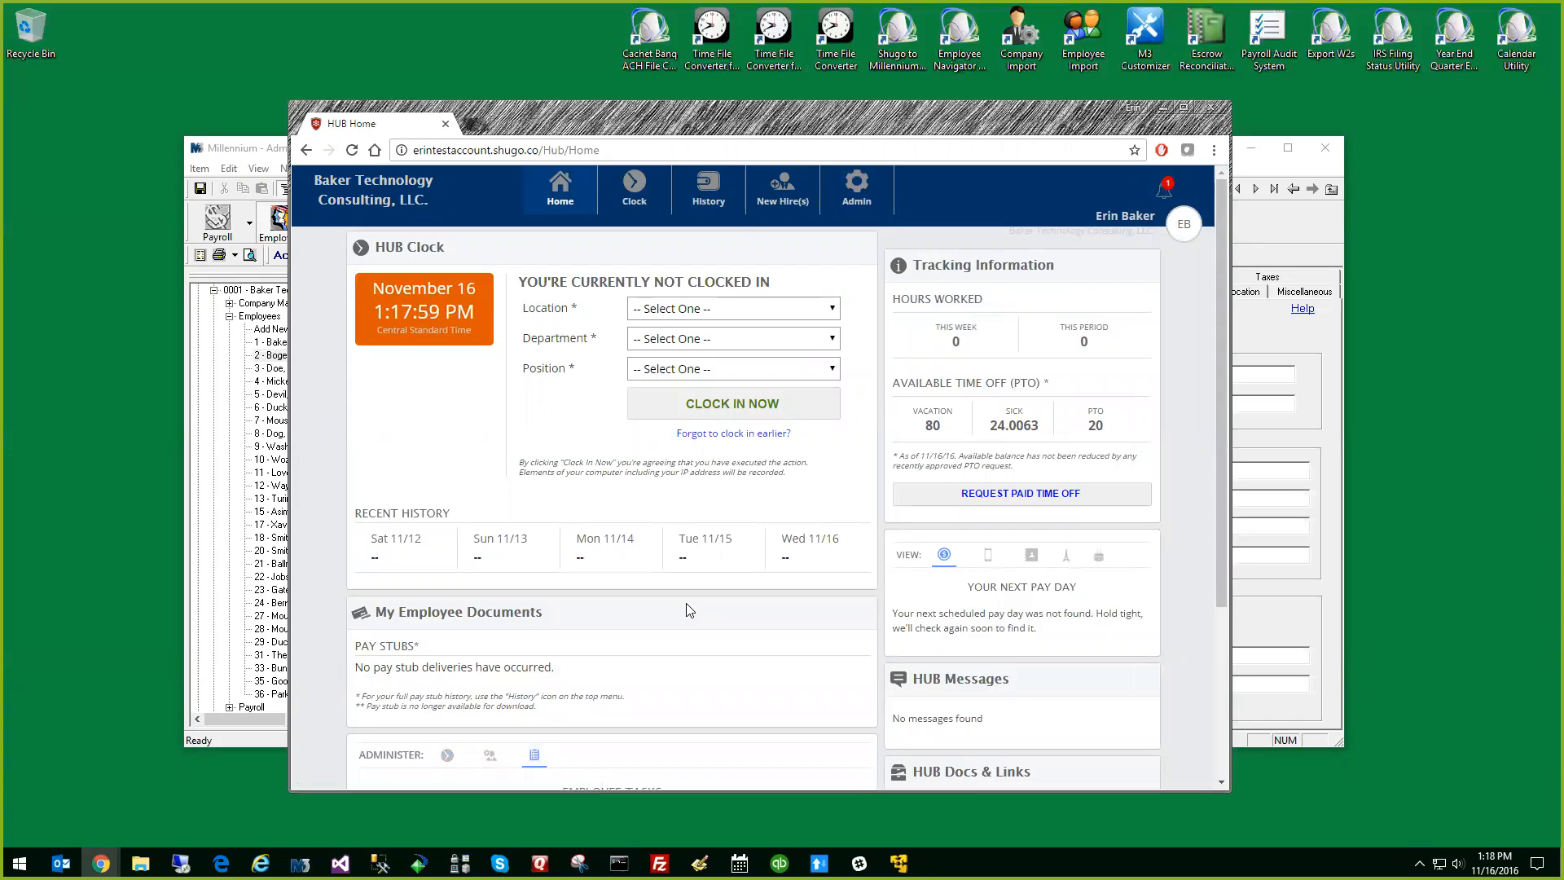
scroll(689, 607, "down", 3)
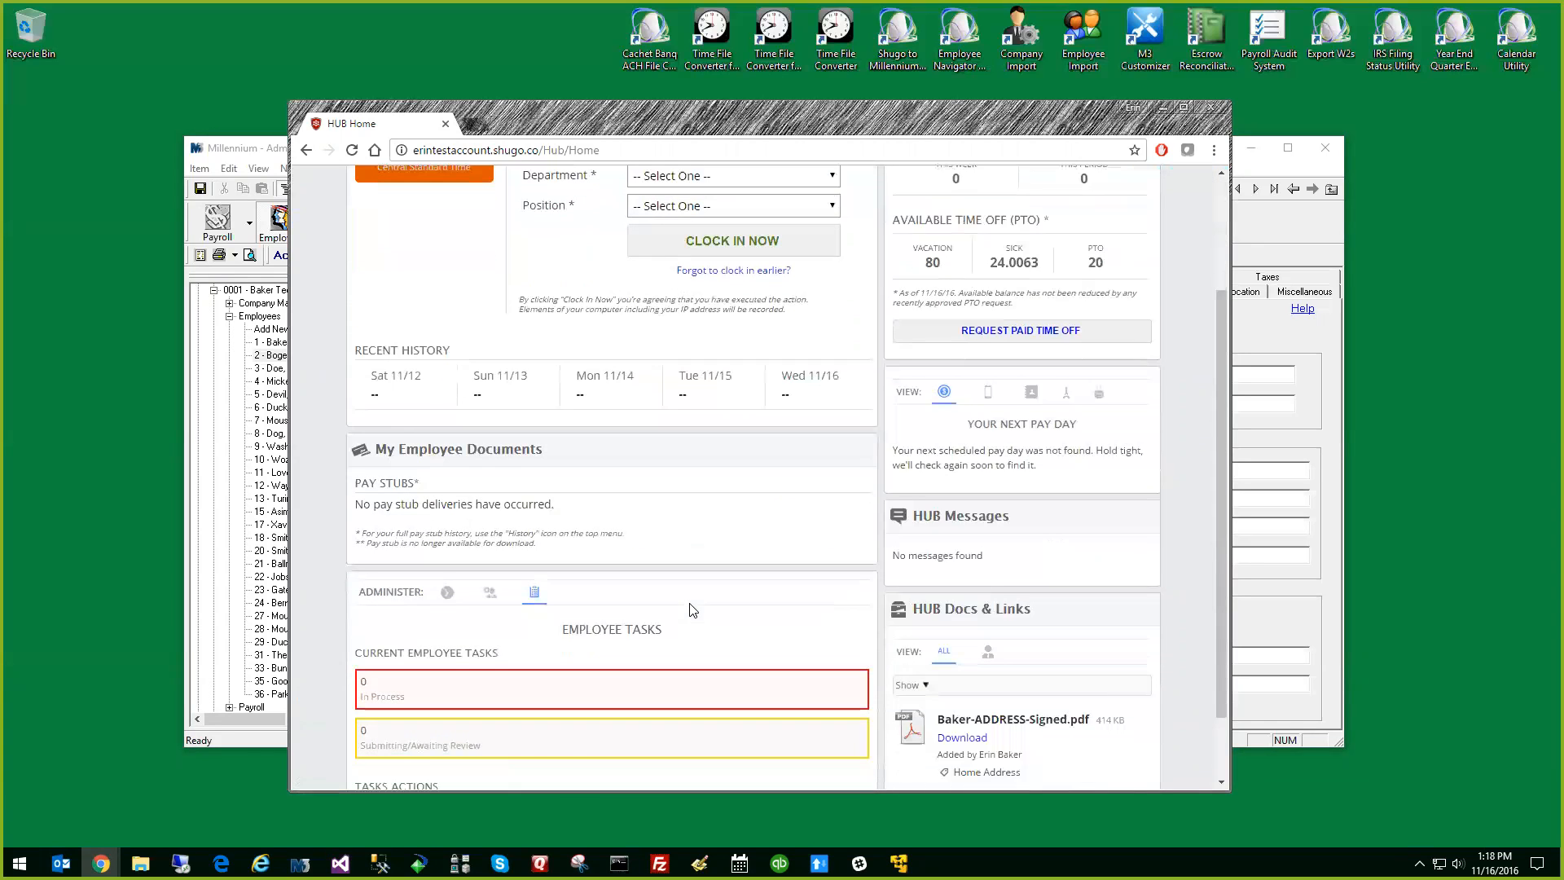
left_click(479, 725)
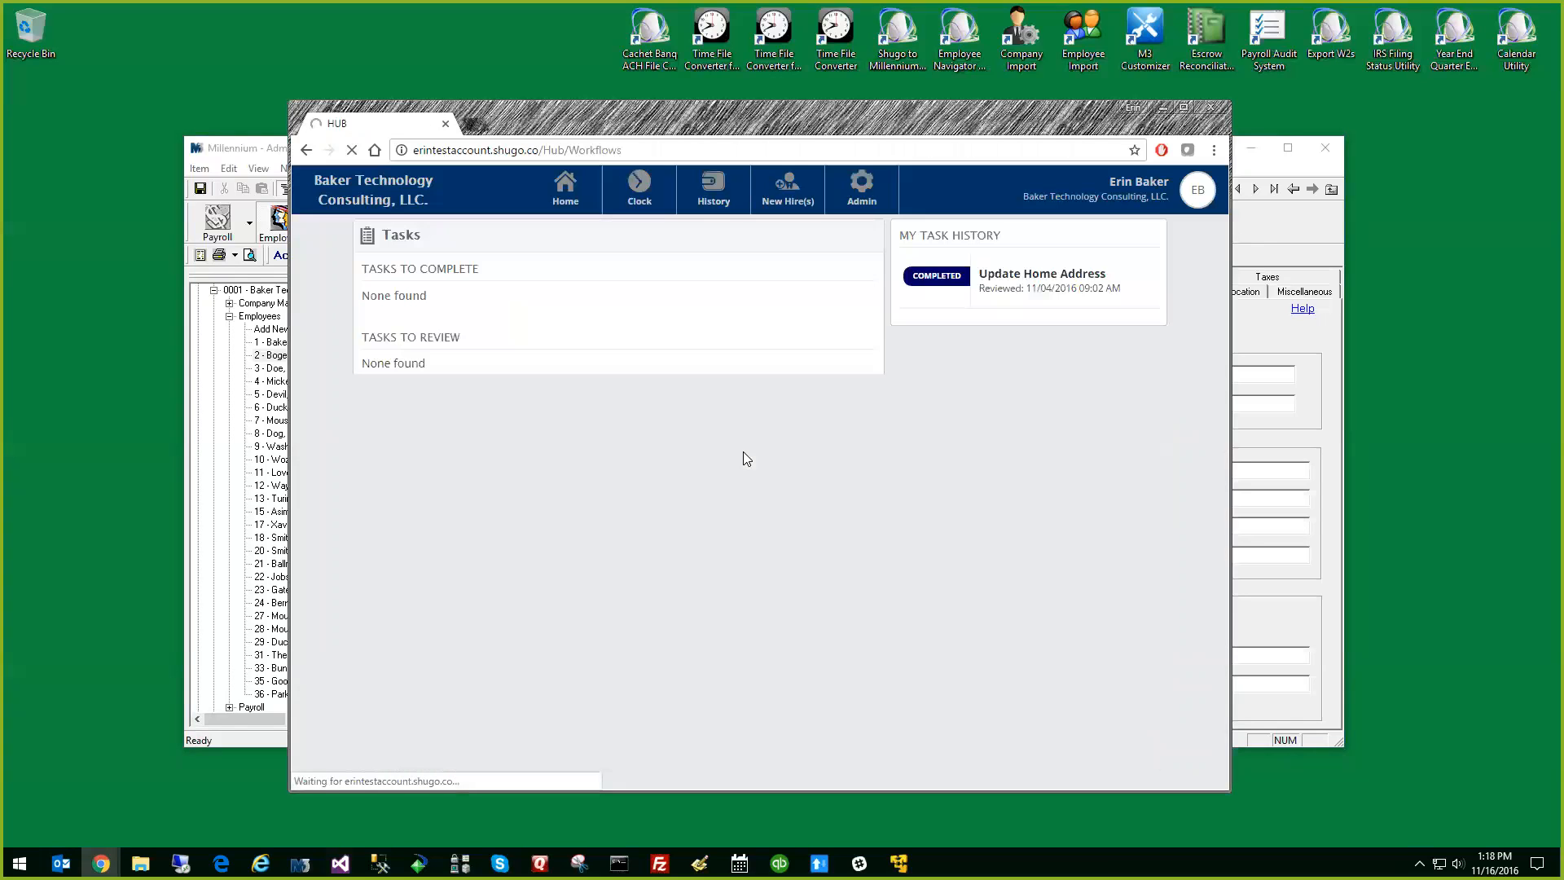
left_click(987, 298)
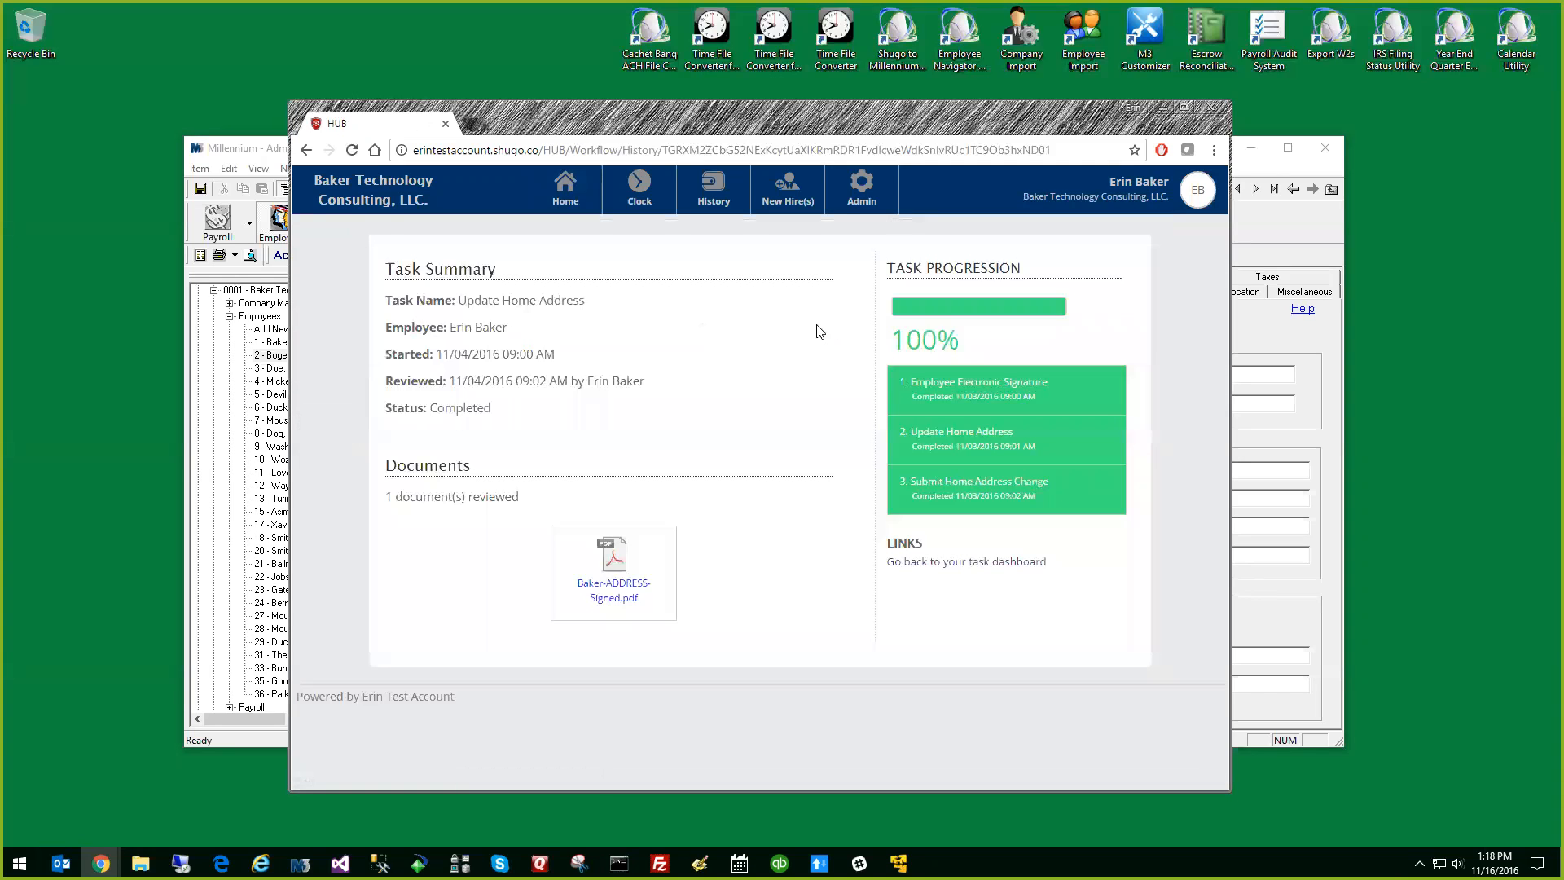
left_click(310, 151)
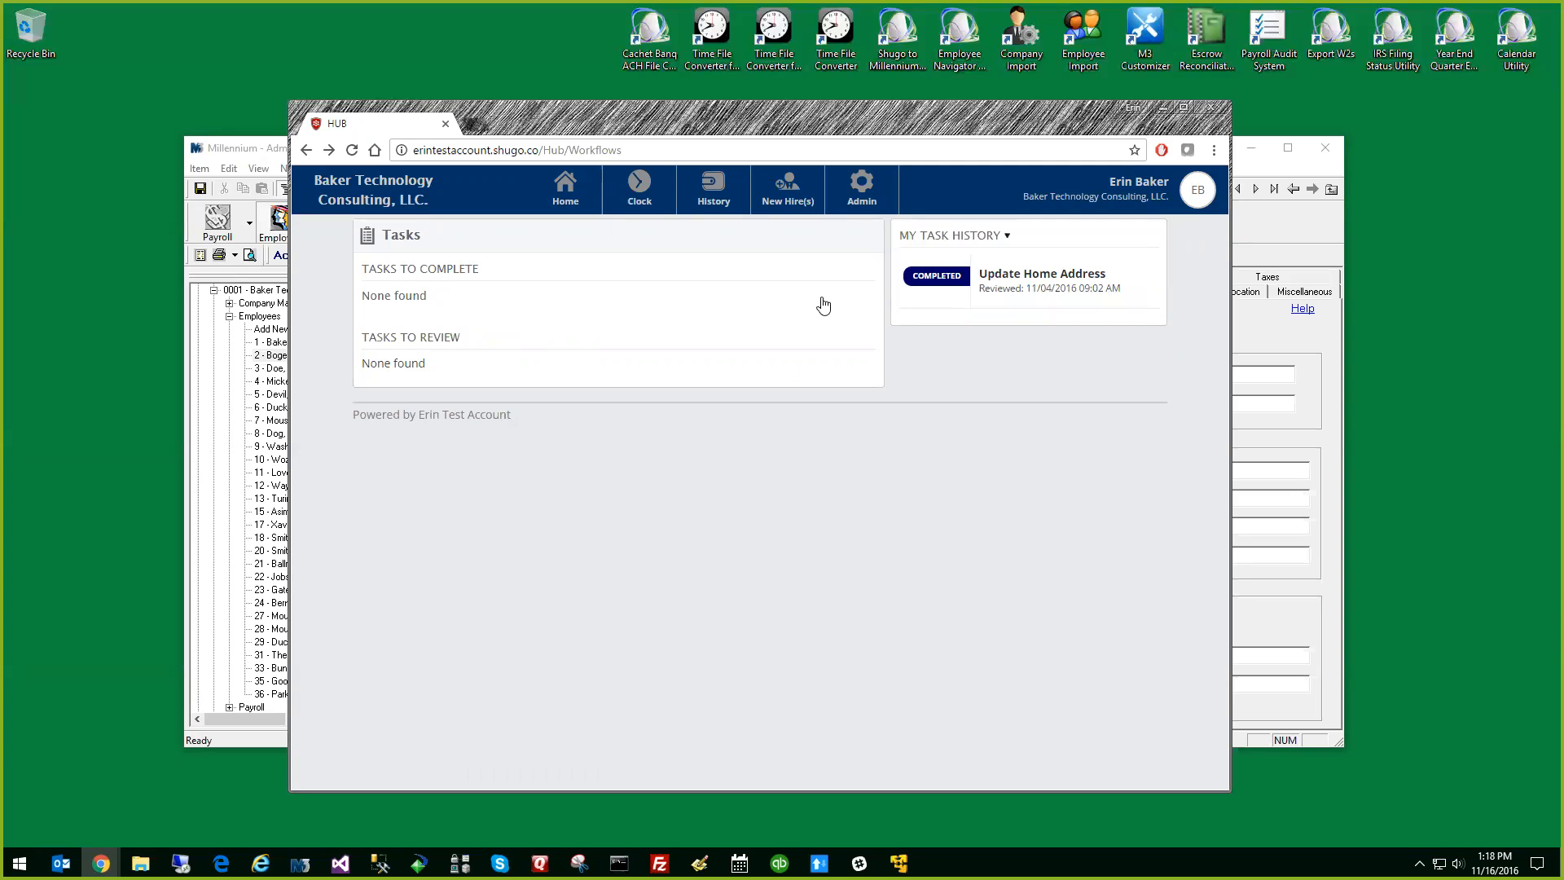
Launch the Shugo to Millennium 3 Interface and log in to the Millennium database as Admin with the account password
double_click(896, 48)
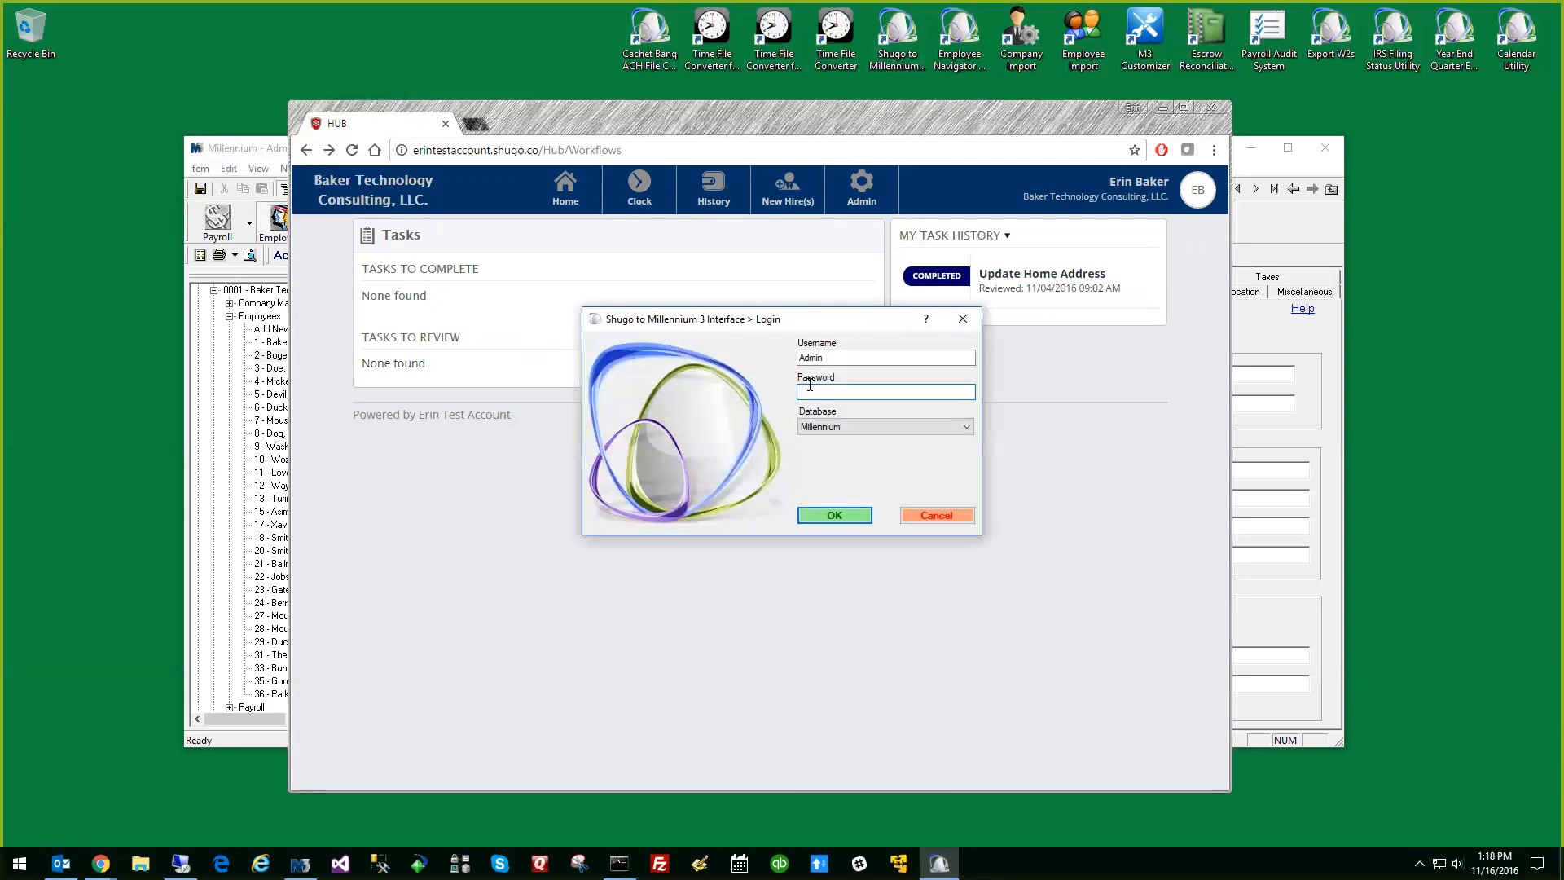
type("••••••••")
key("Return")
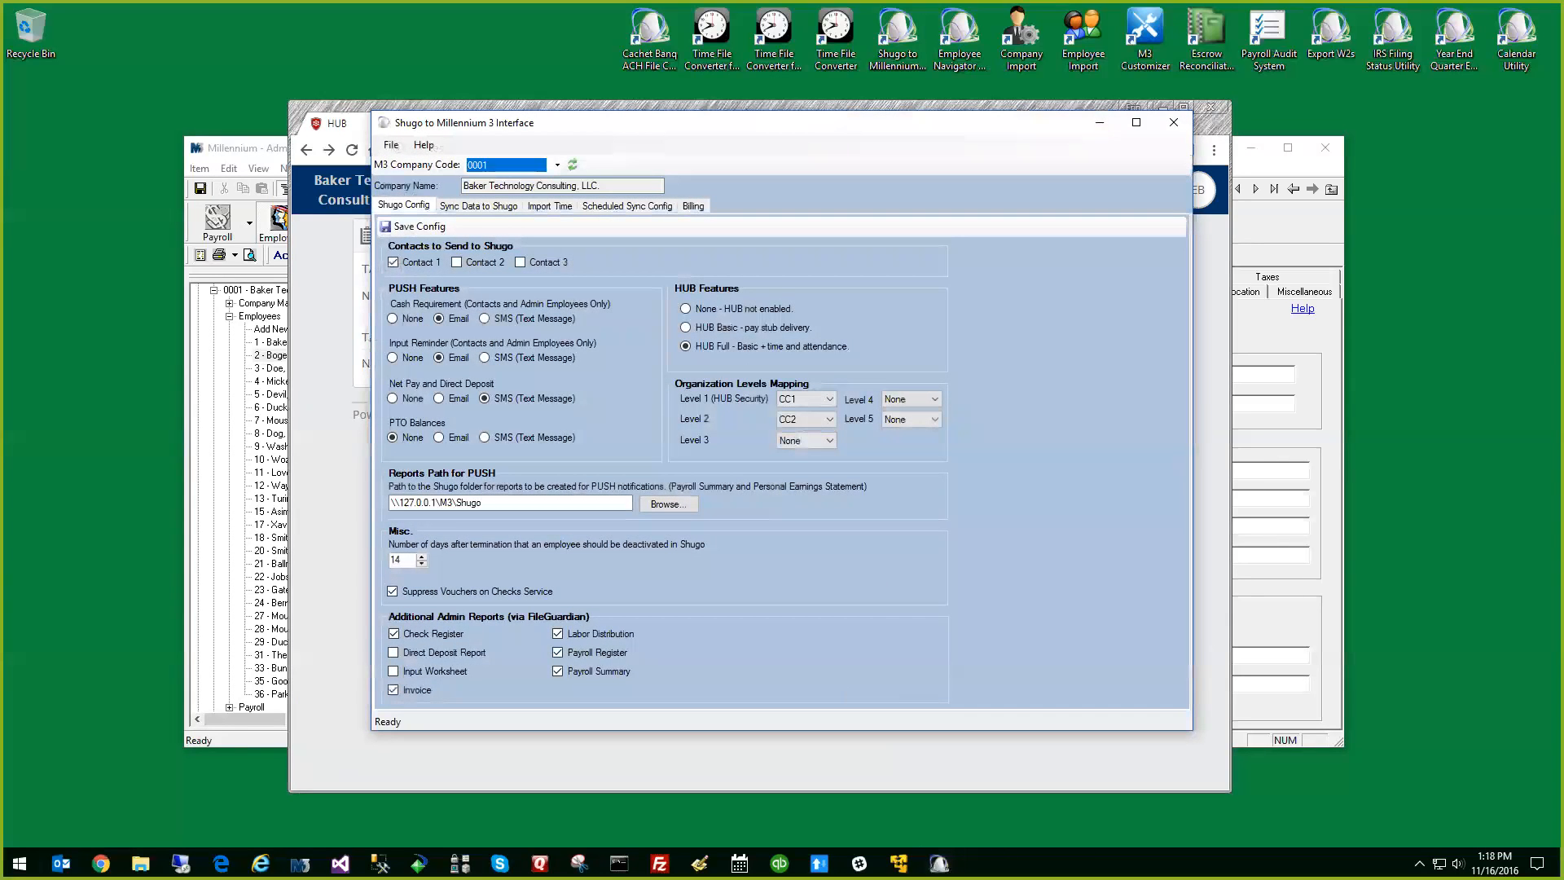
Switch to the Command Prompt to examine the sync log, and return to the Shugo to Millennium 3 Interface configuration
key("alt+Tab")
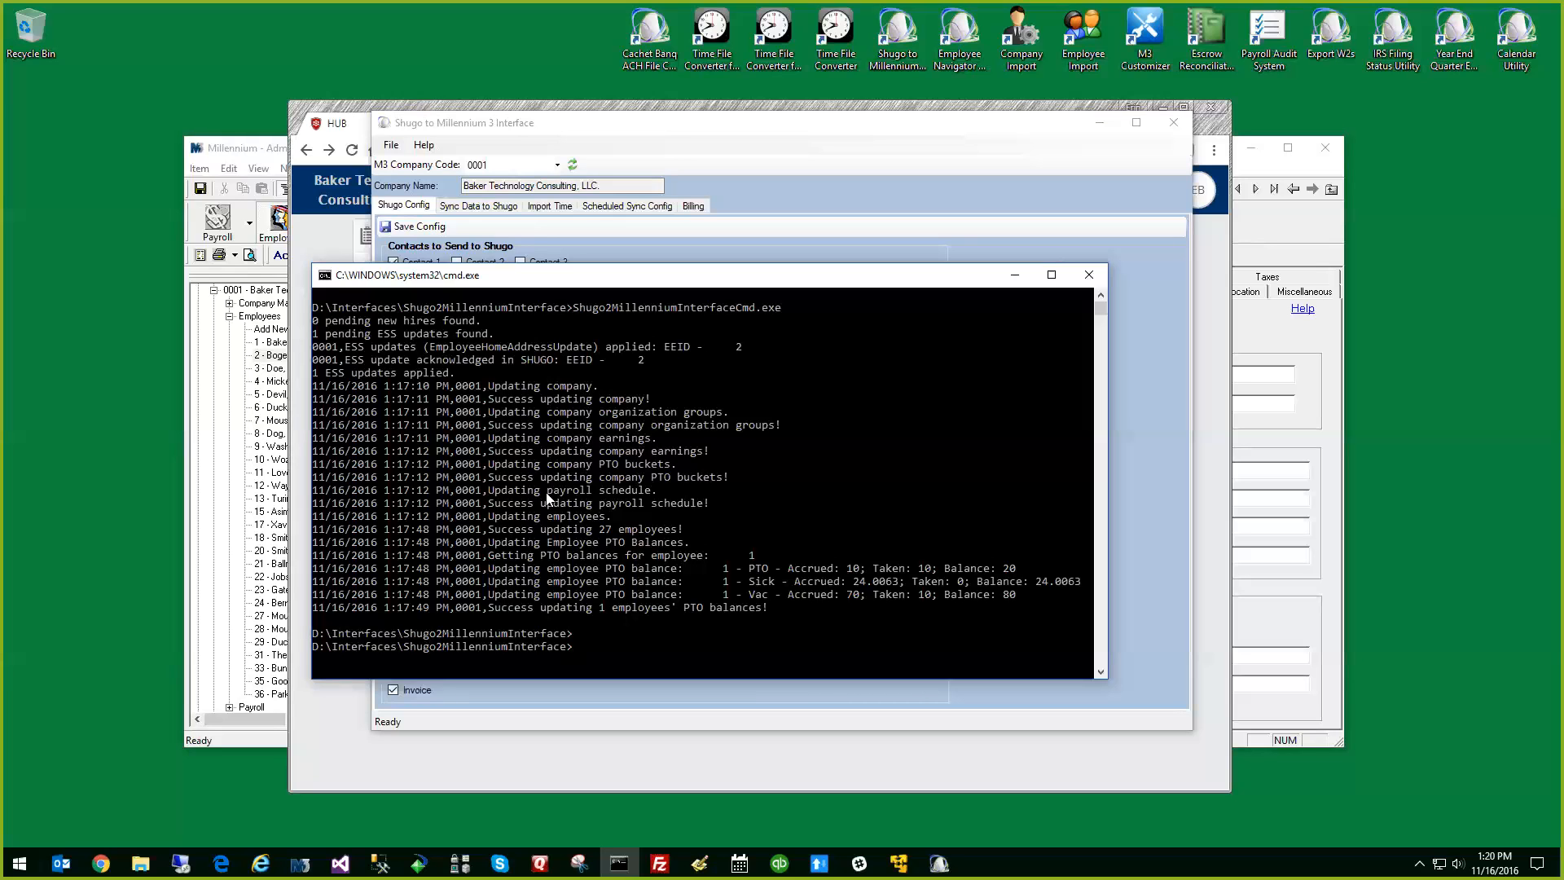
left_click(776, 238)
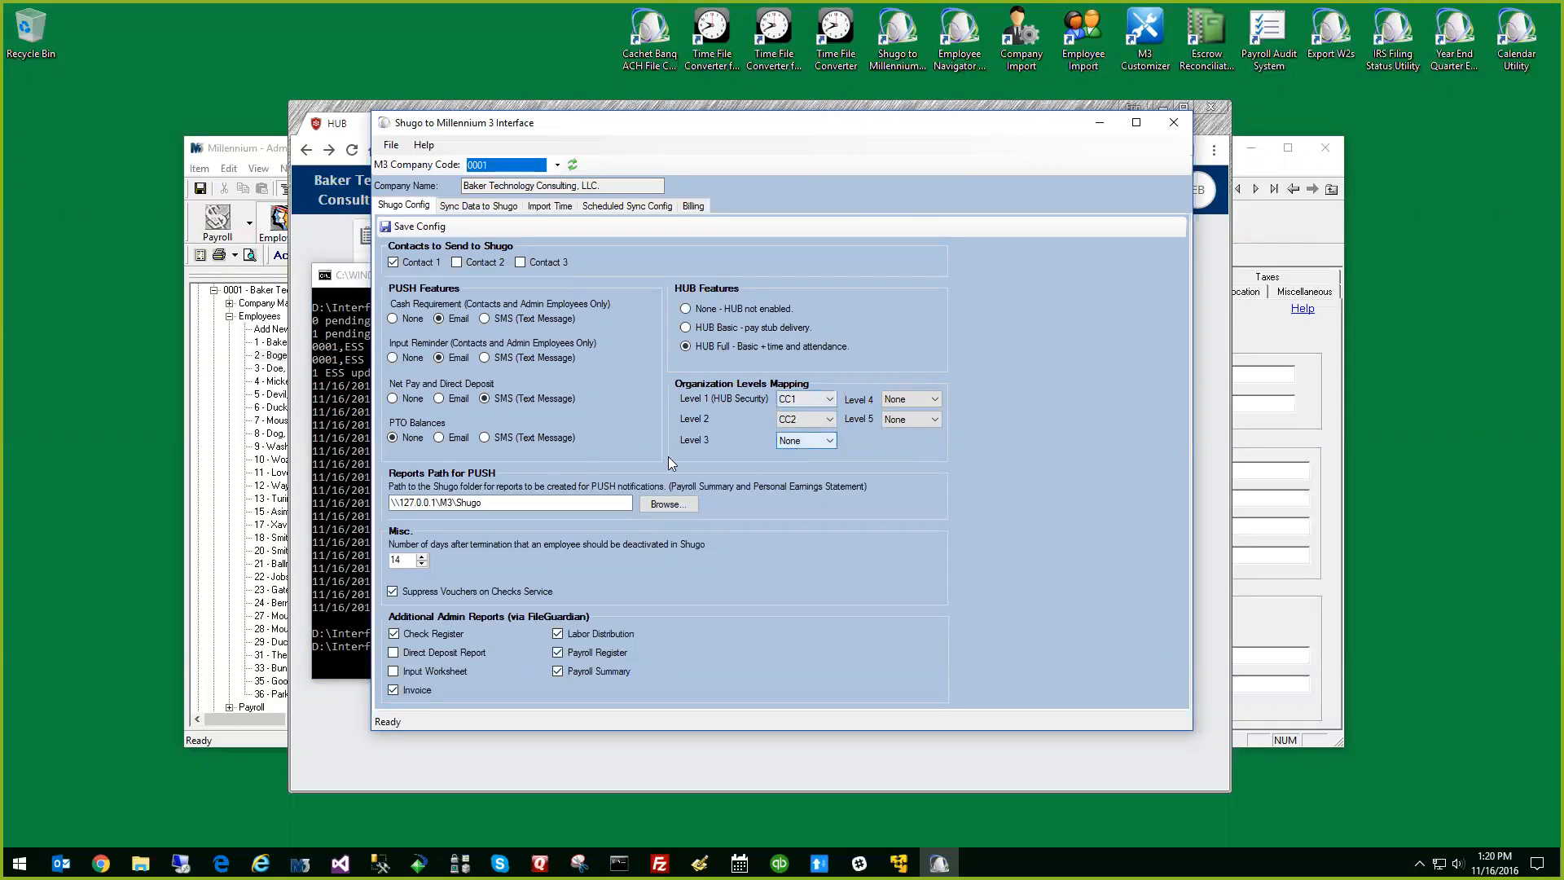
left_click(488, 503)
Examine the data sync, time import and scheduled sync settings, and view the billing invoice for month 11 of 2016
left_click(502, 209)
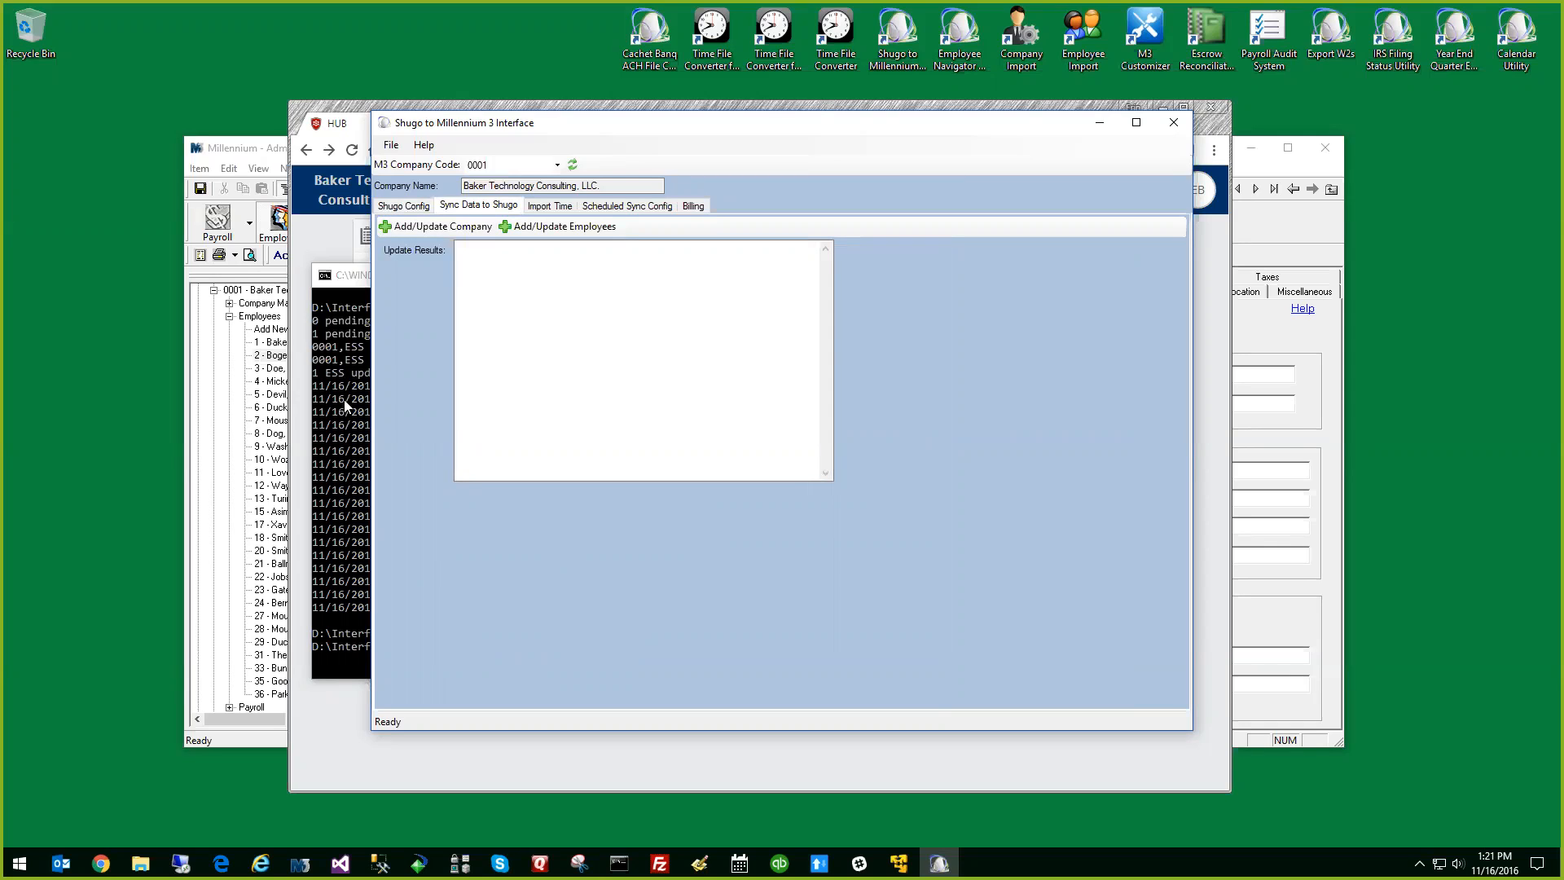
left_click(562, 207)
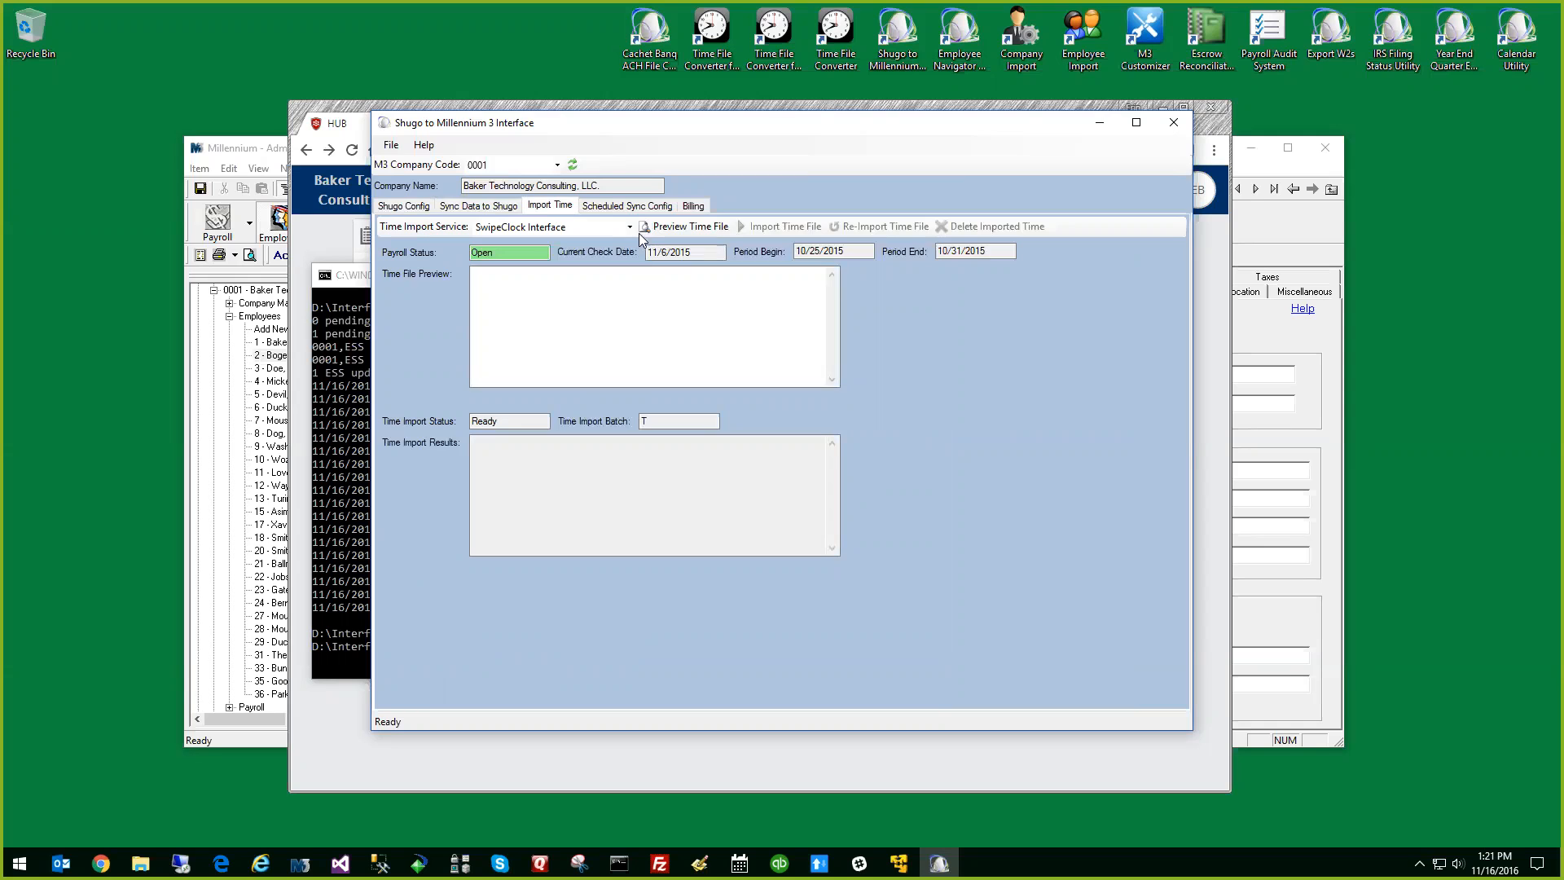
left_click(643, 207)
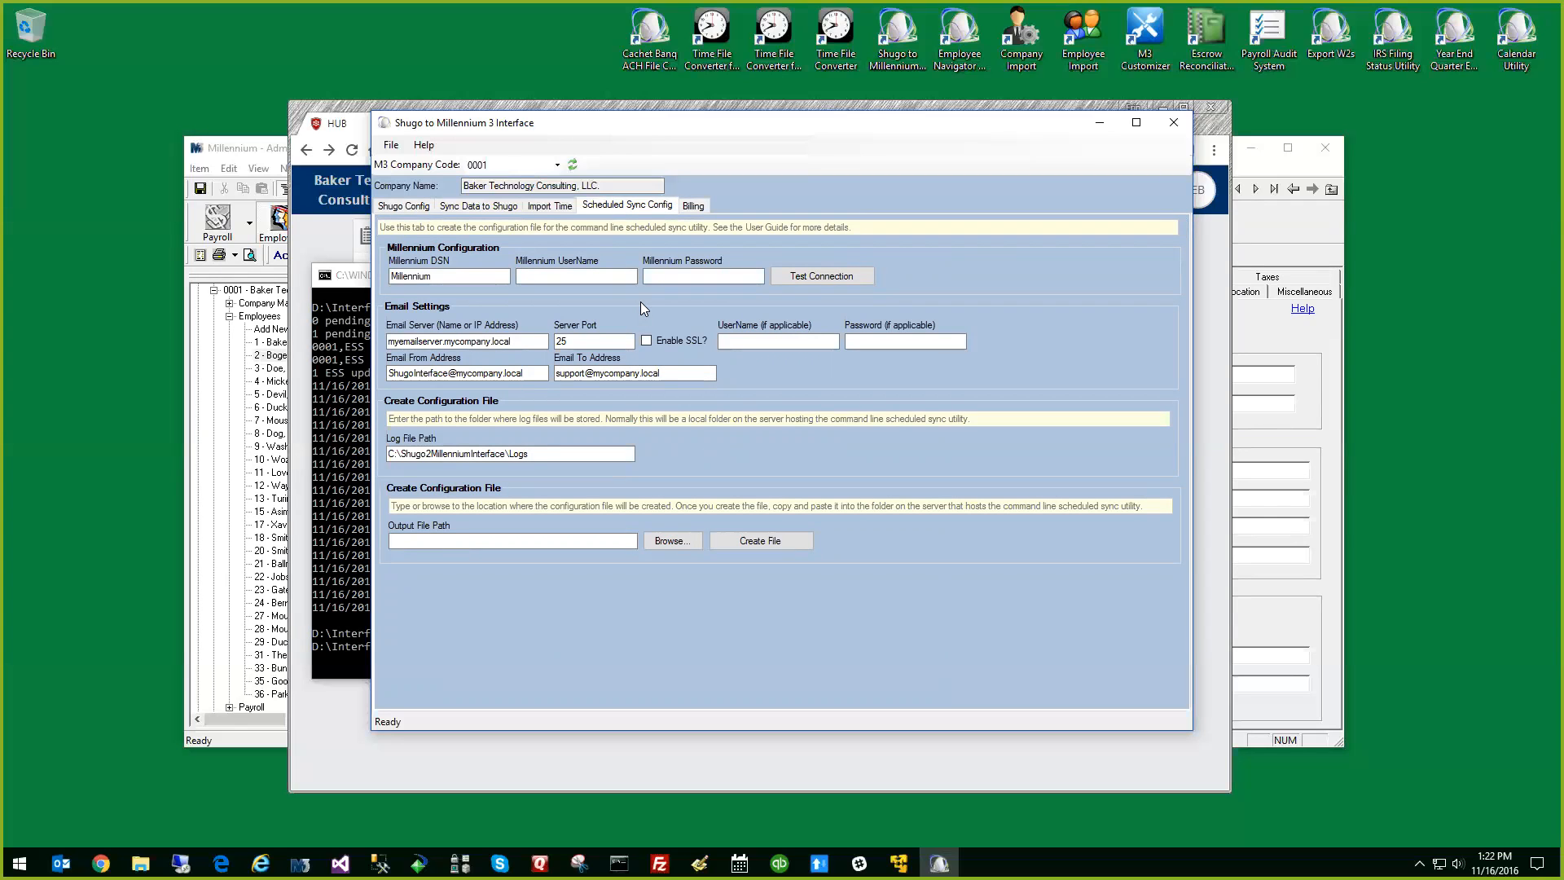
left_click(691, 210)
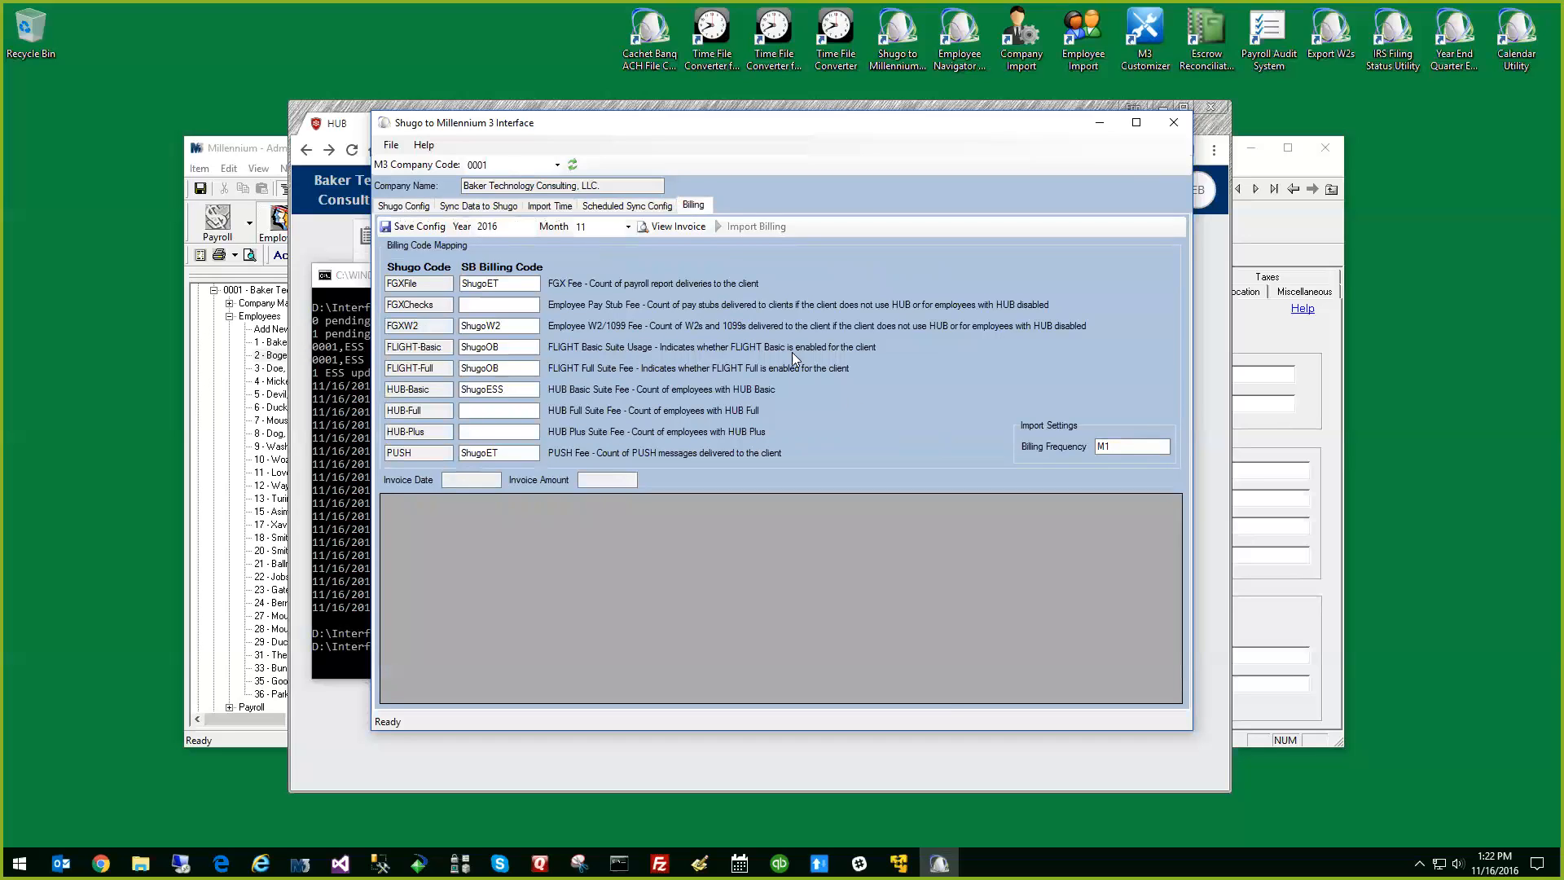
left_click(673, 228)
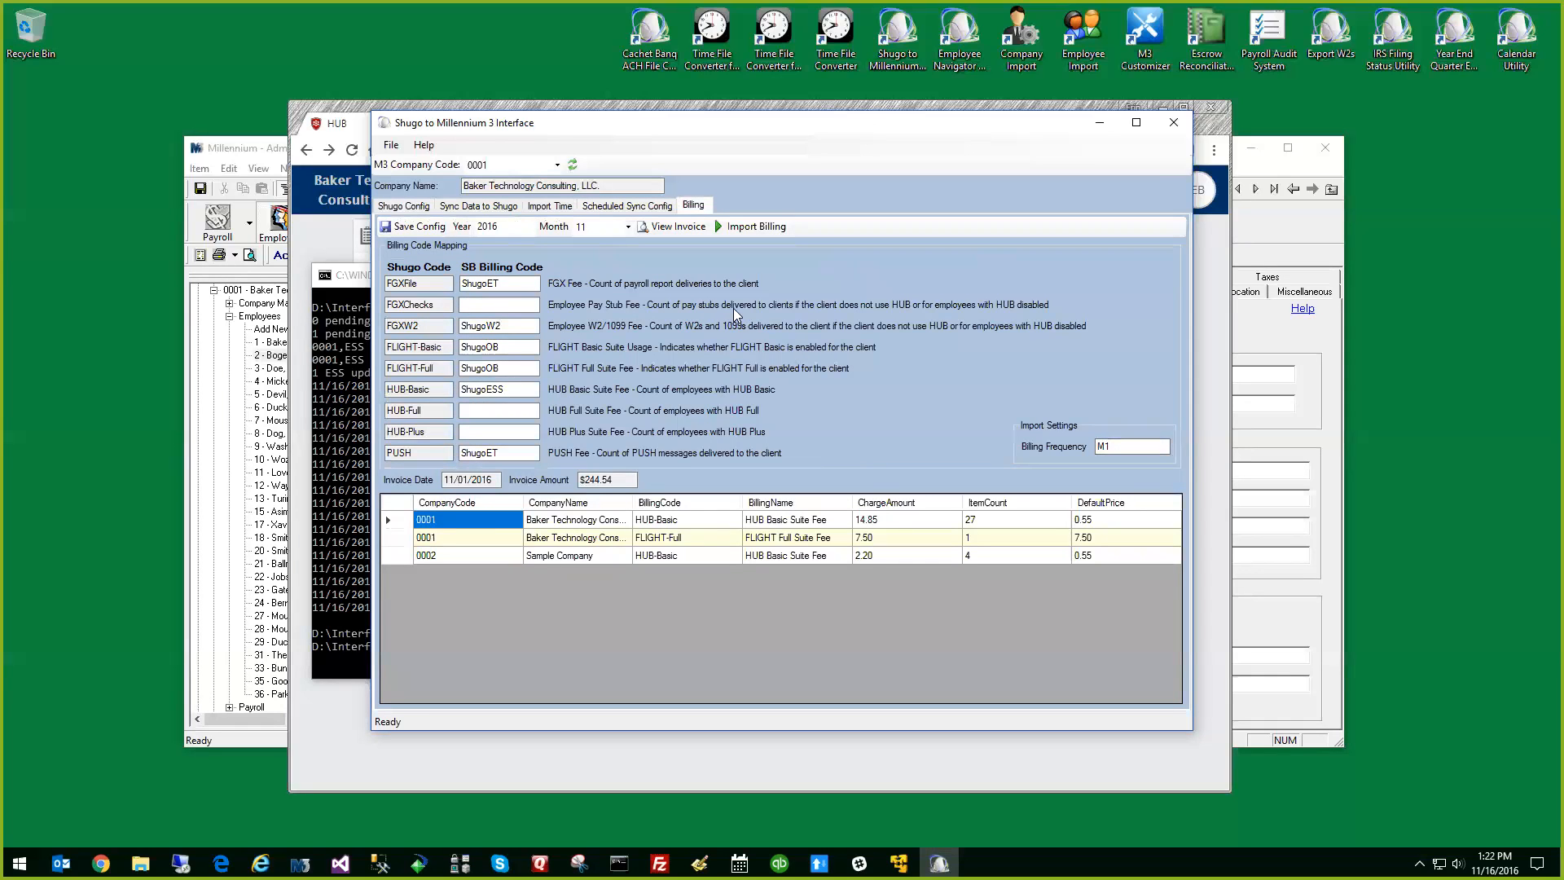
Return to the Shugo configuration settings and select M3 company code 0001
left_click(403, 206)
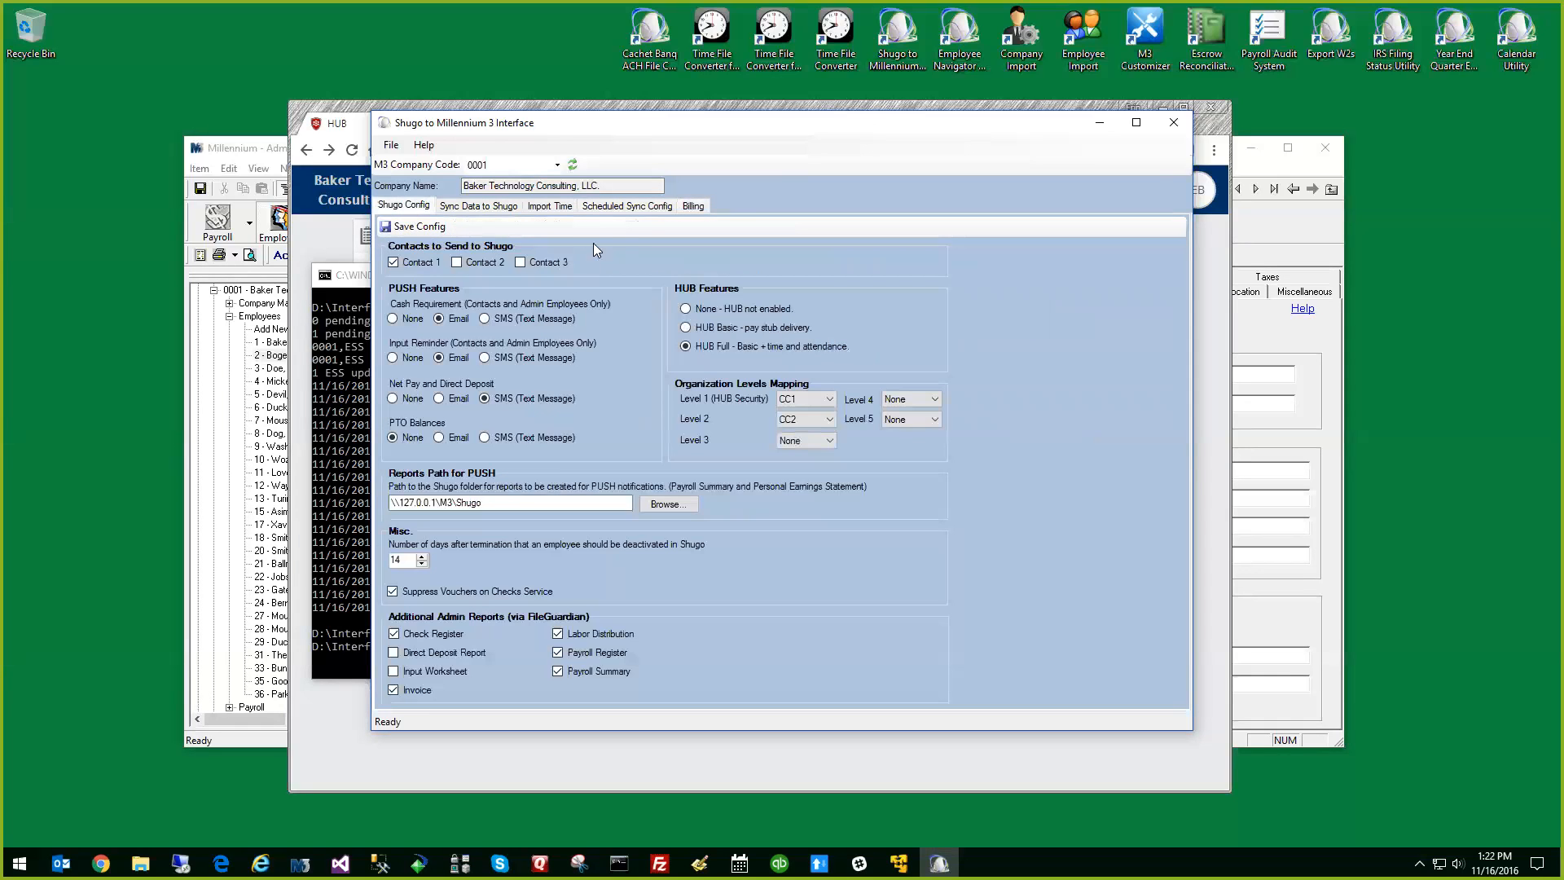
left_click(557, 165)
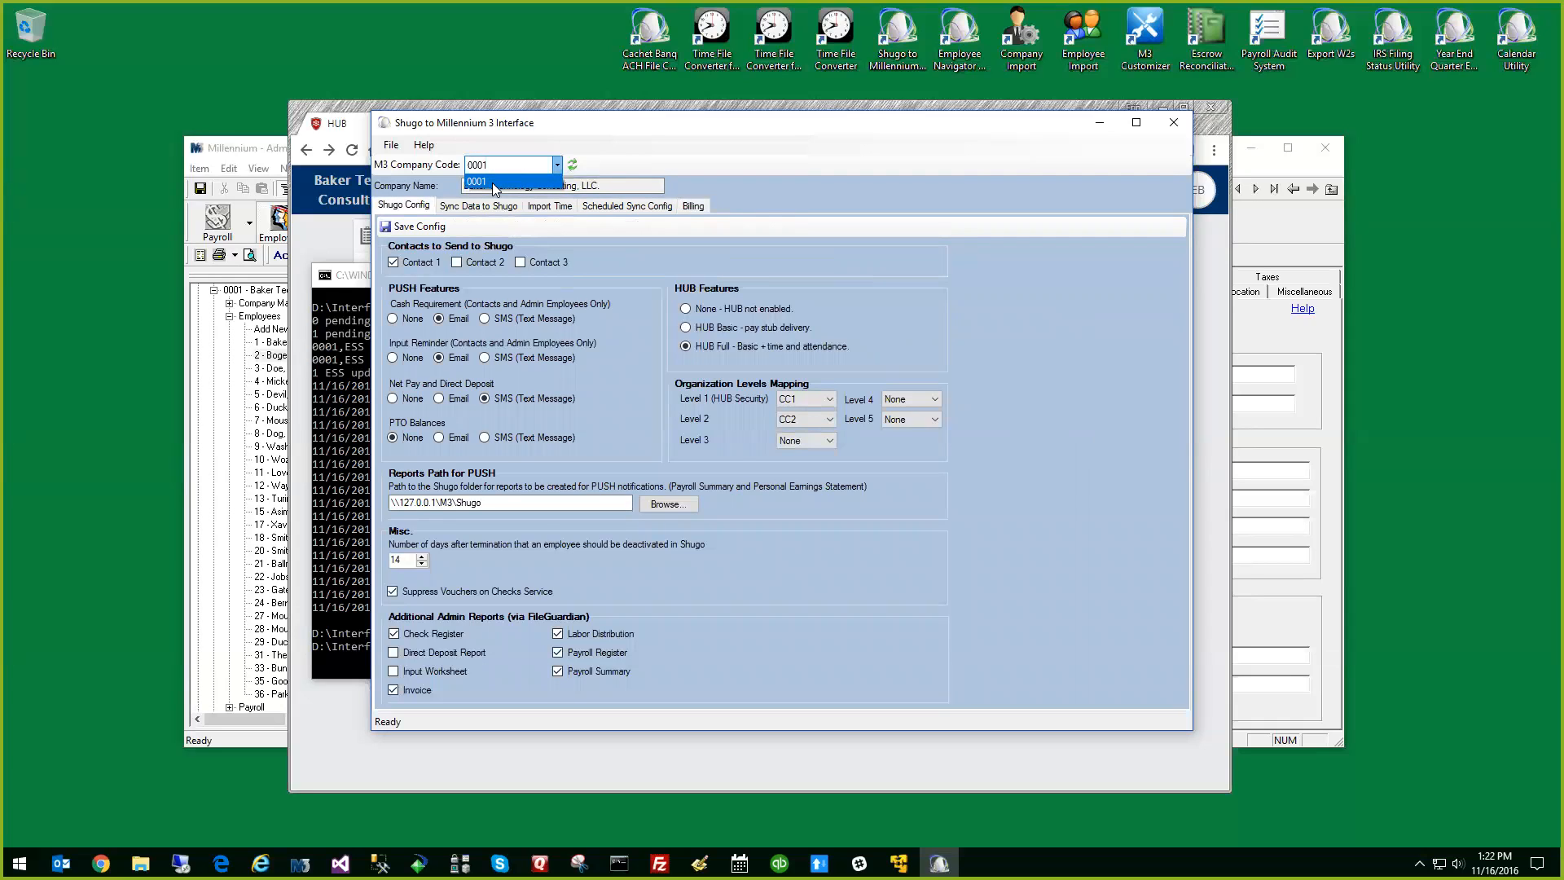
left_click(494, 182)
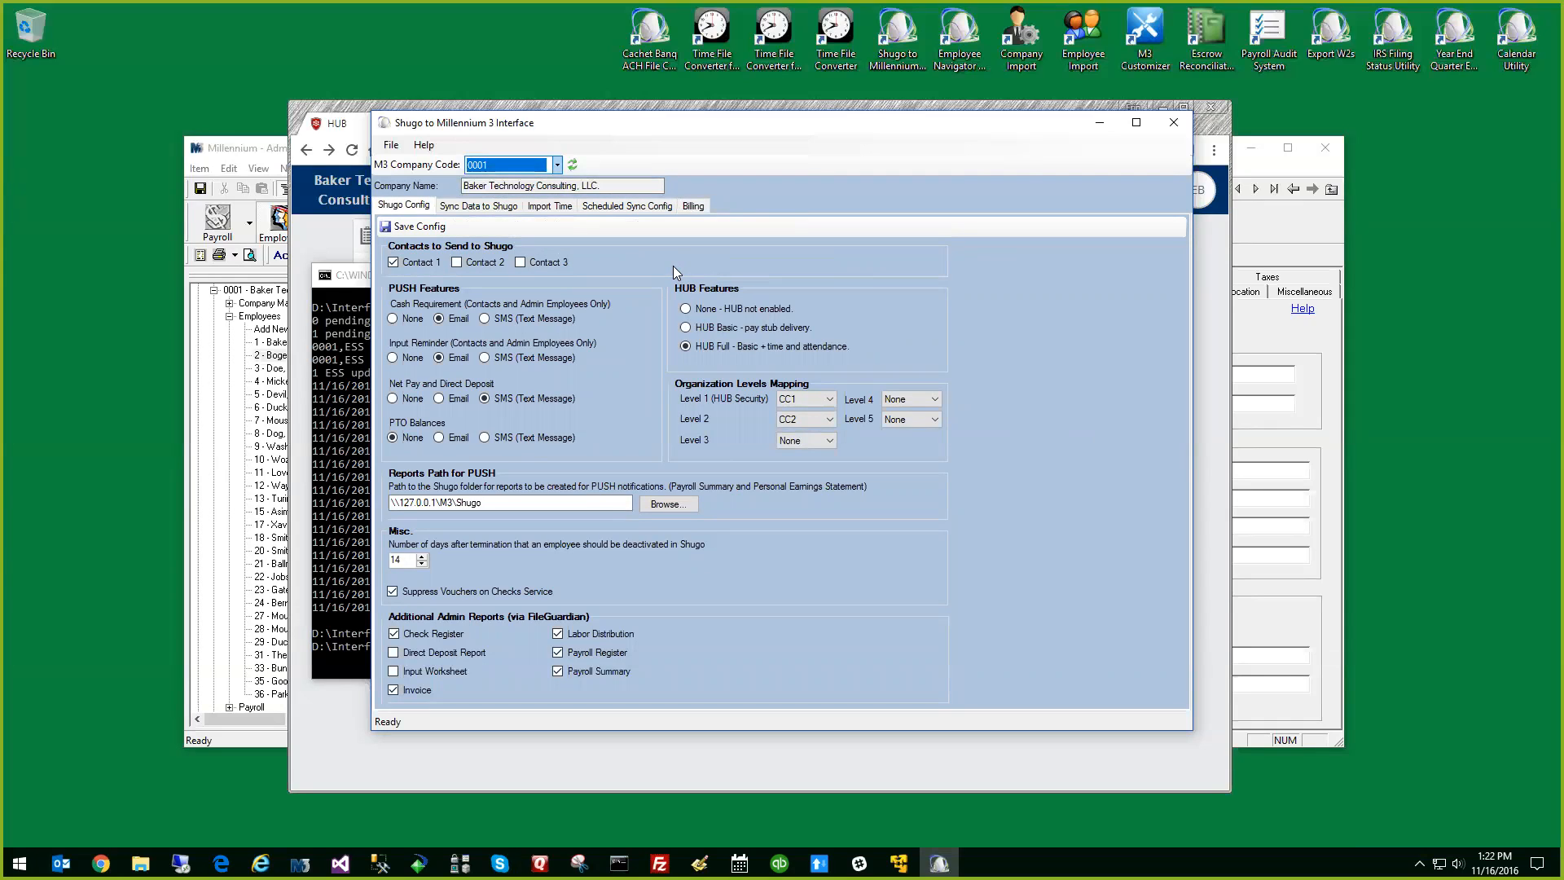